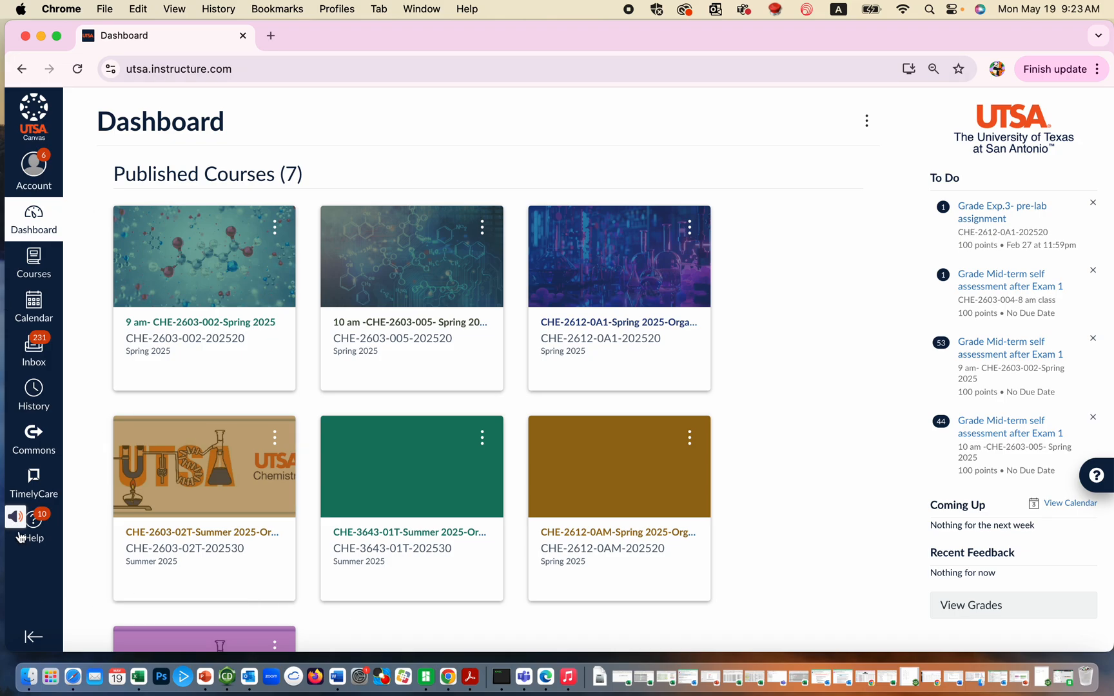
Open Canvas Commons and search its shared resources for "chemistry"
left_click(35, 442)
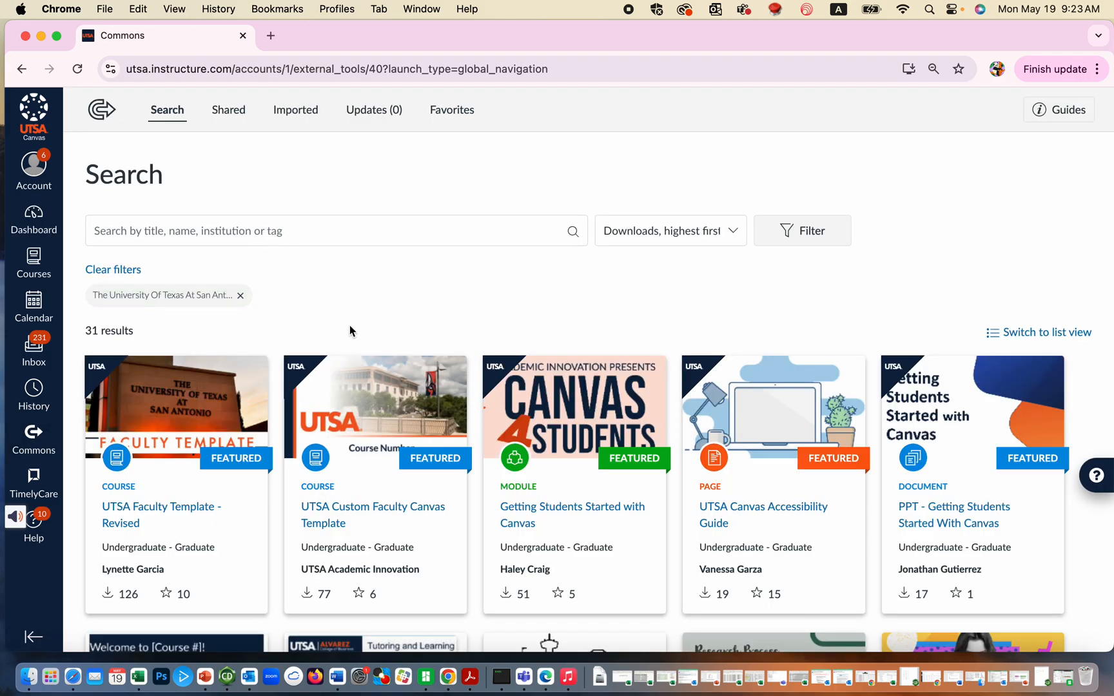
scroll(483, 313, "down", 2)
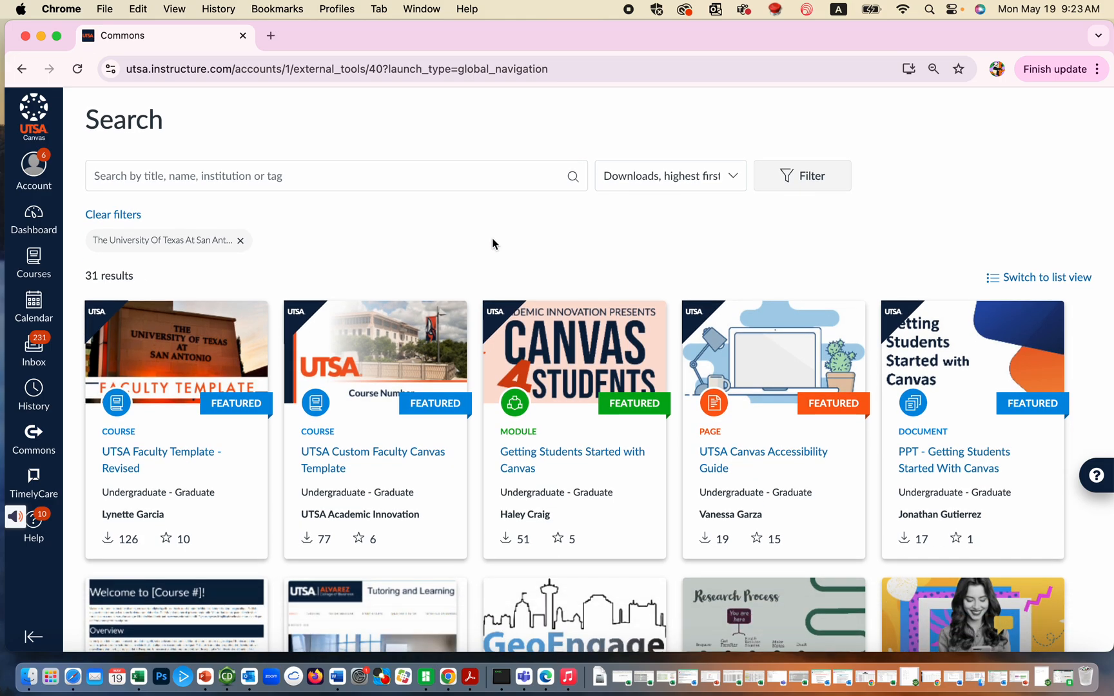
scroll(494, 247, "down", 10)
scroll(495, 247, "up", 15)
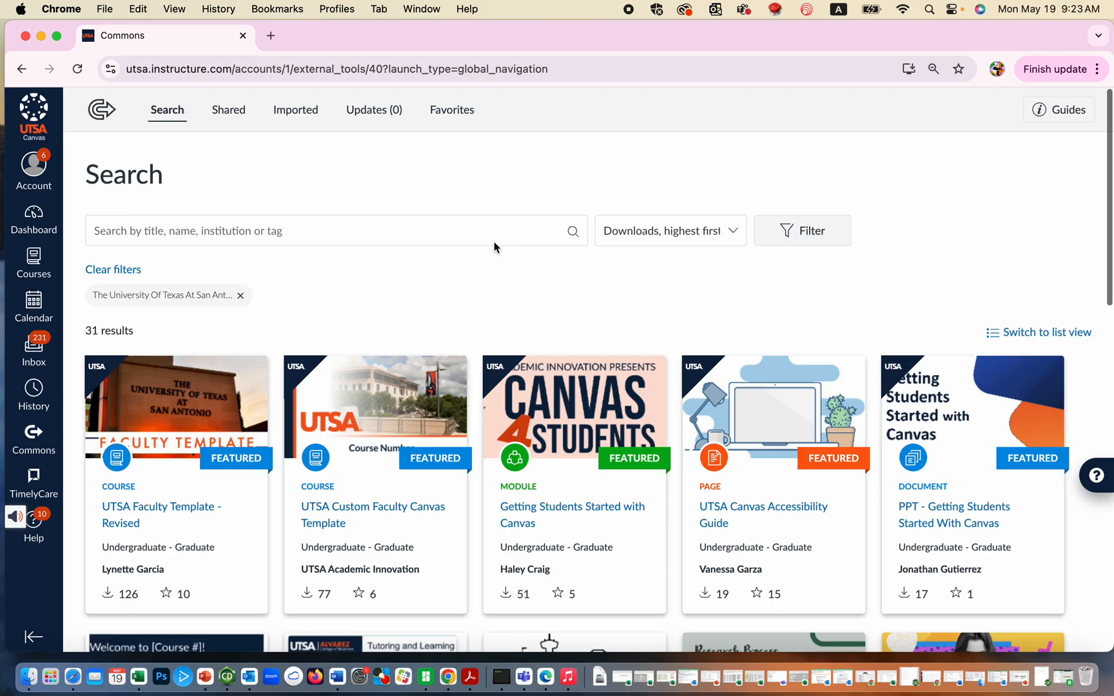
left_click(301, 234)
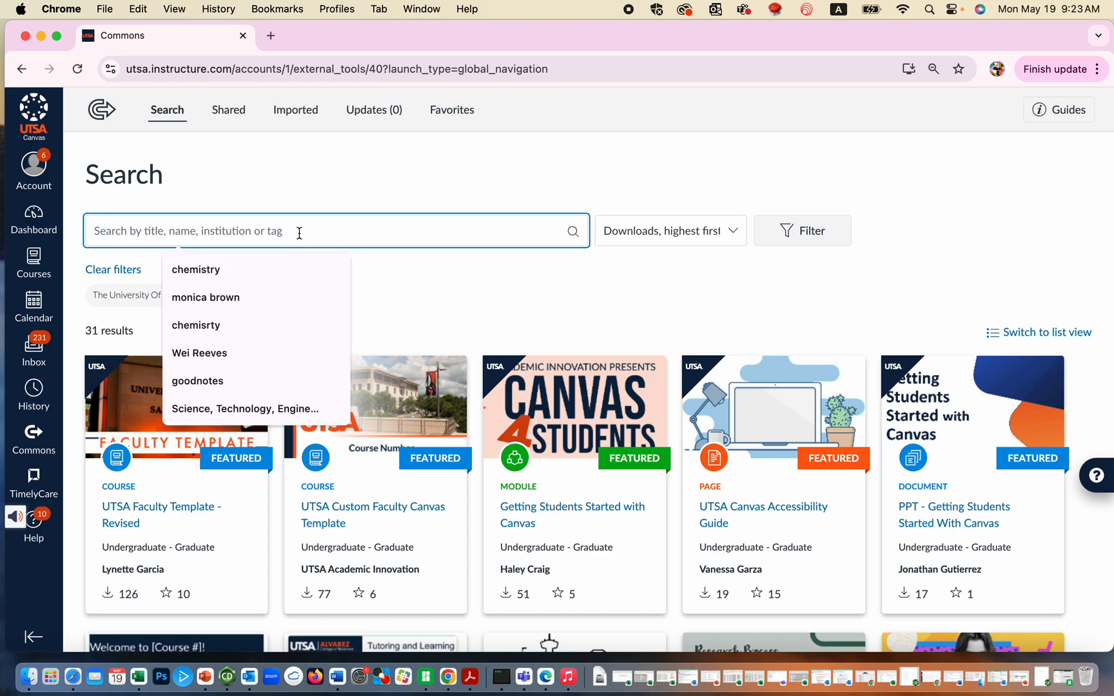
left_click(276, 273)
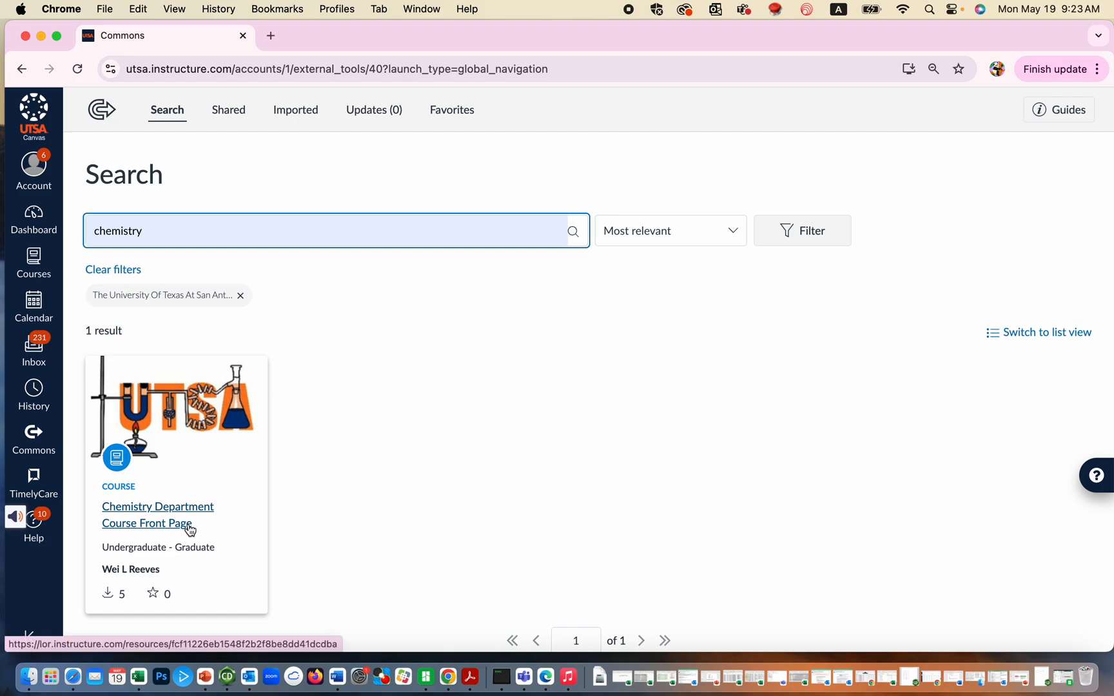
Open the Chemistry Department Course Front Page resource and review its page preview from the banner to the class details
left_click(189, 528)
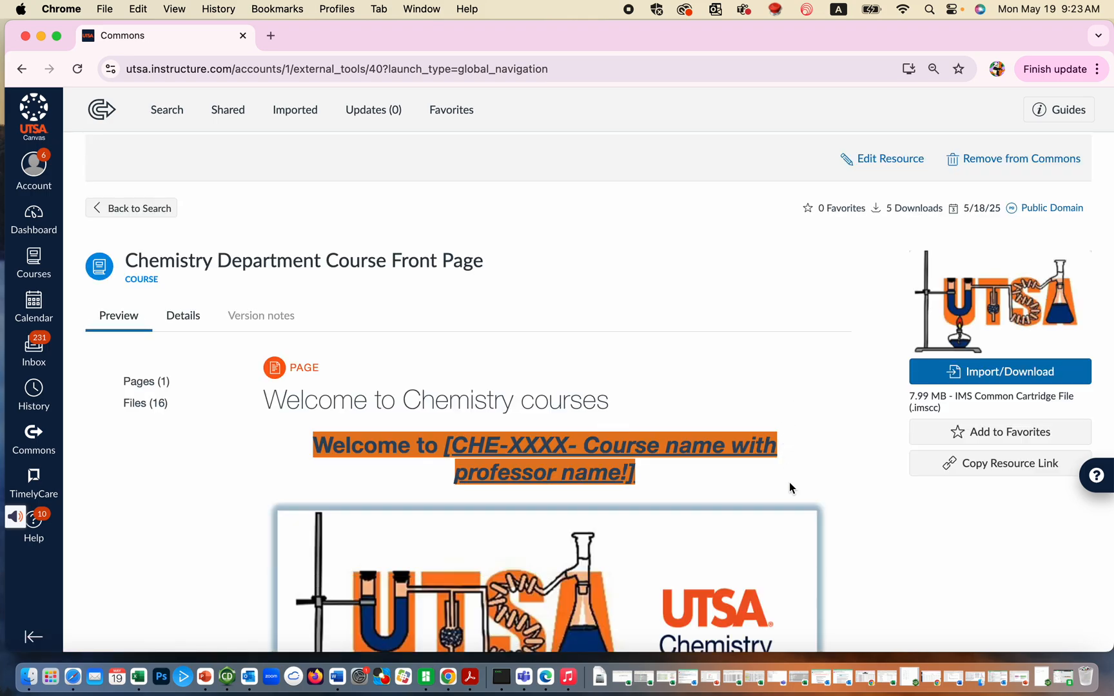
scroll(790, 483, "down", 1)
scroll(790, 483, "up", 1)
scroll(789, 482, "down", 5)
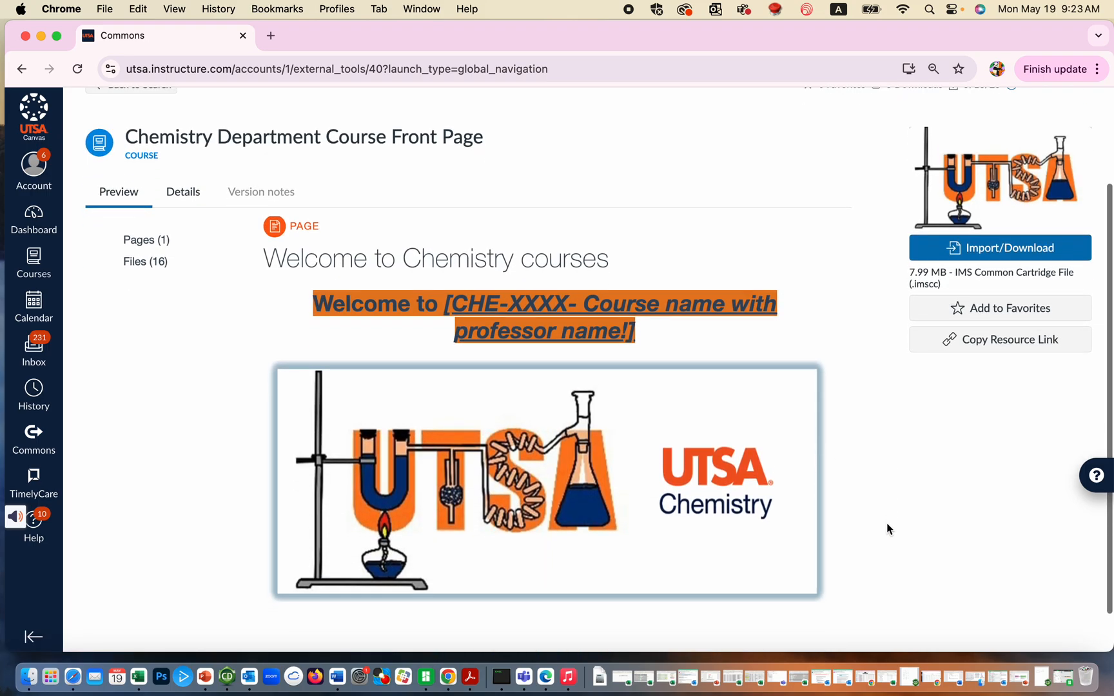
scroll(763, 373, "down", 3)
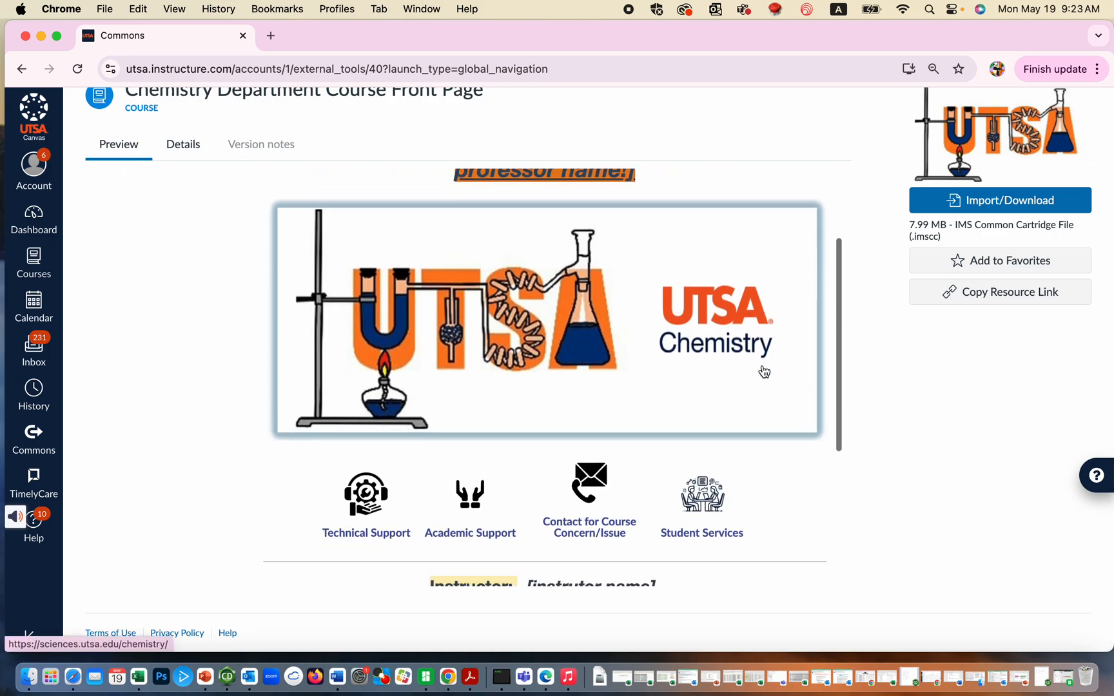
scroll(763, 372, "up", 4)
scroll(763, 373, "down", 9)
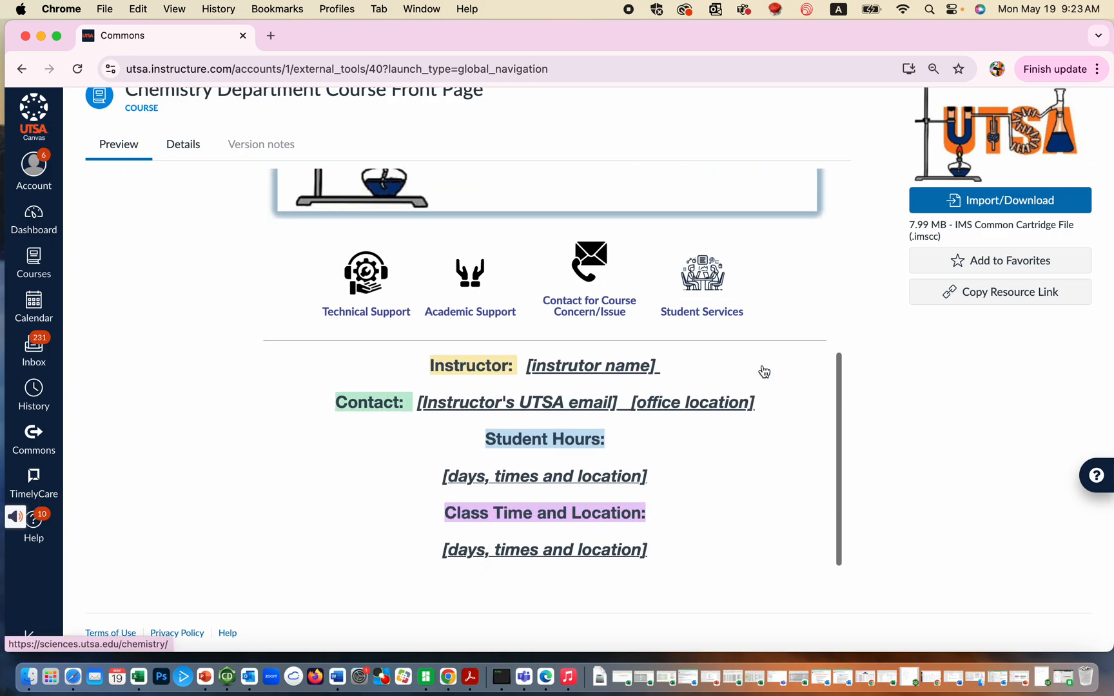
scroll(763, 372, "up", 5)
scroll(919, 428, "up", 6)
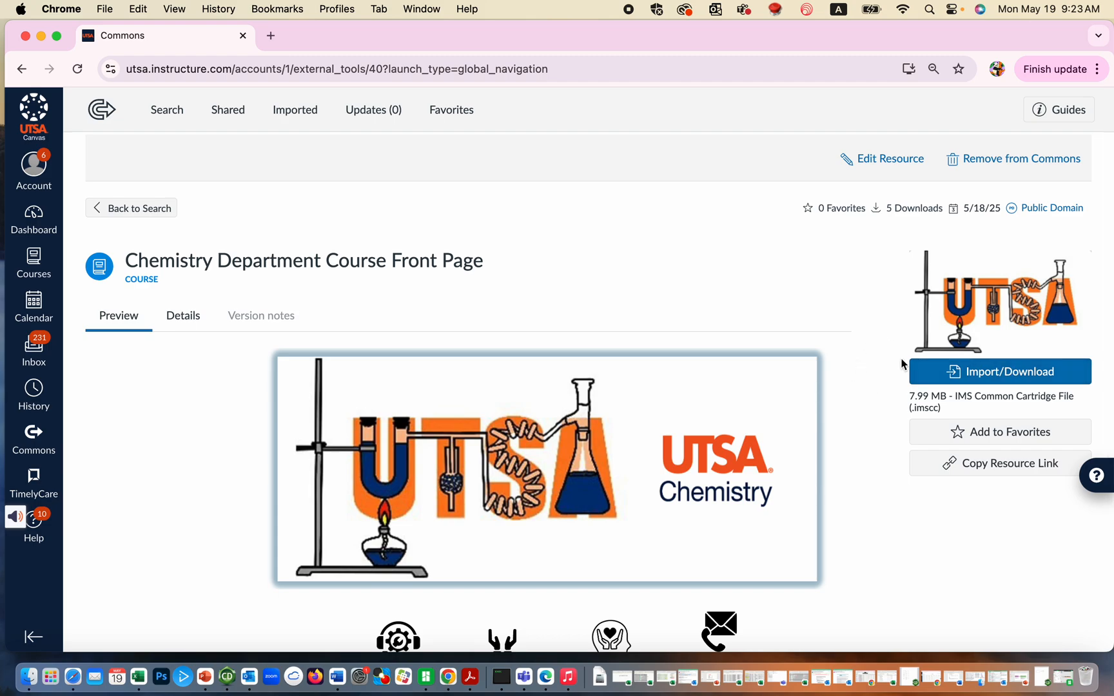
Import the Chemistry Department Course Front Page into the CHE-3643-01T-Summer 2025-Organic Chemistry II course
left_click(1009, 380)
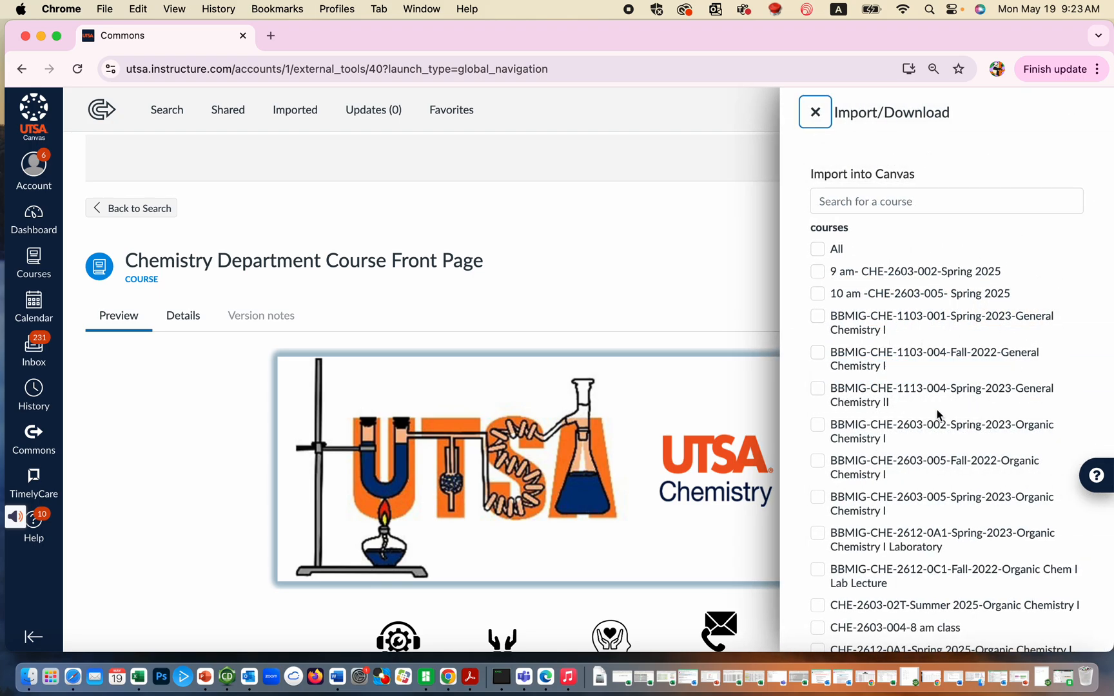
scroll(959, 460, "down", 5)
scroll(959, 459, "down", 8)
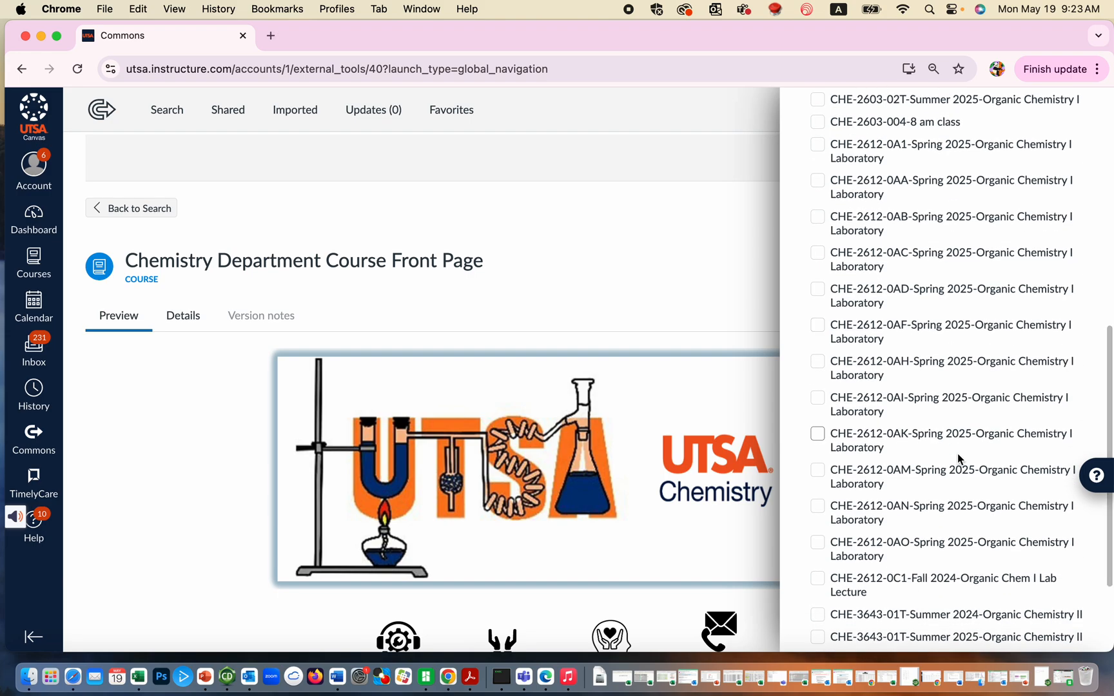
scroll(992, 458, "down", 2)
scroll(992, 459, "down", 1)
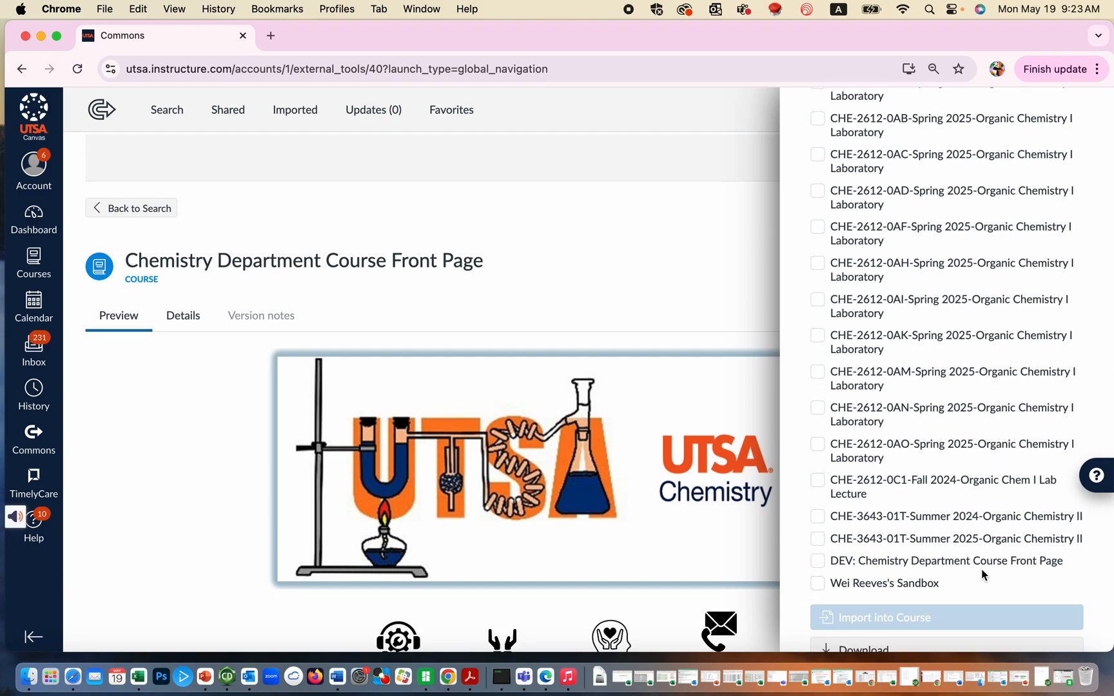
left_click(818, 538)
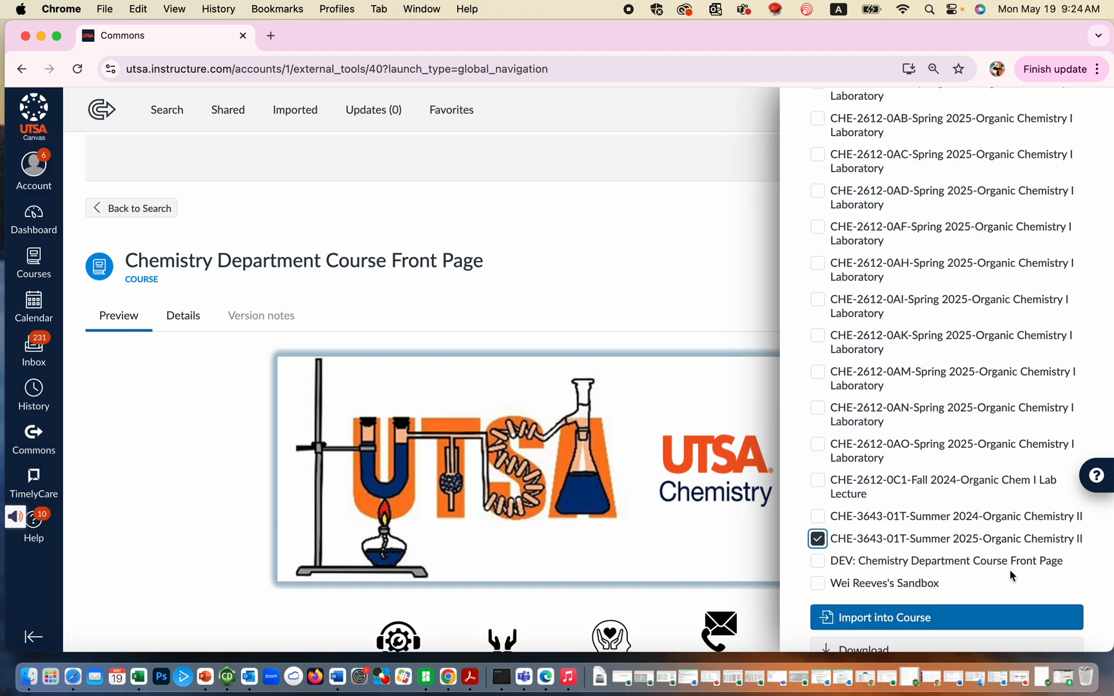
left_click(874, 629)
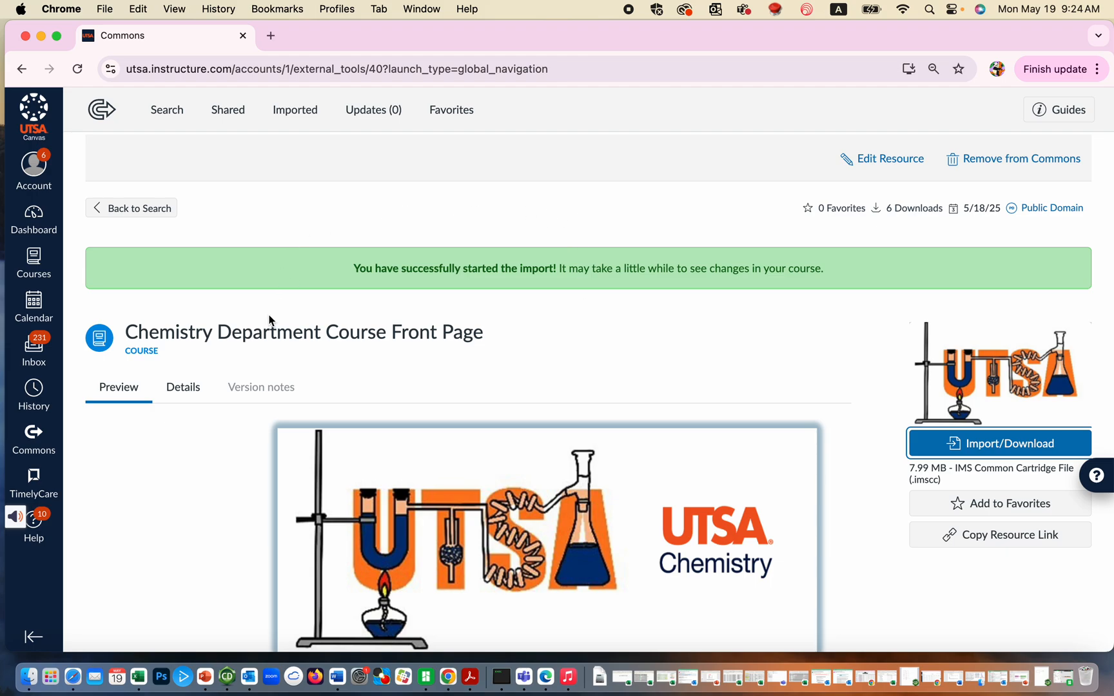
Return to the dashboard and open the CHE-3643-01T Summer 2025 course
left_click(36, 227)
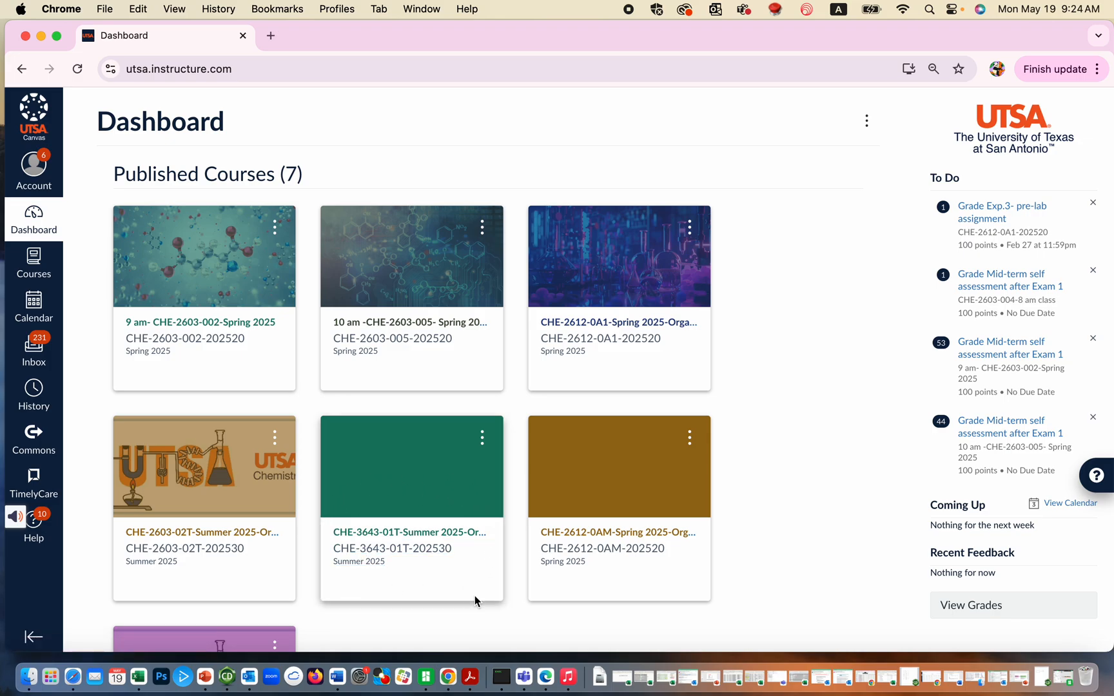
scroll(485, 619, "down", 2)
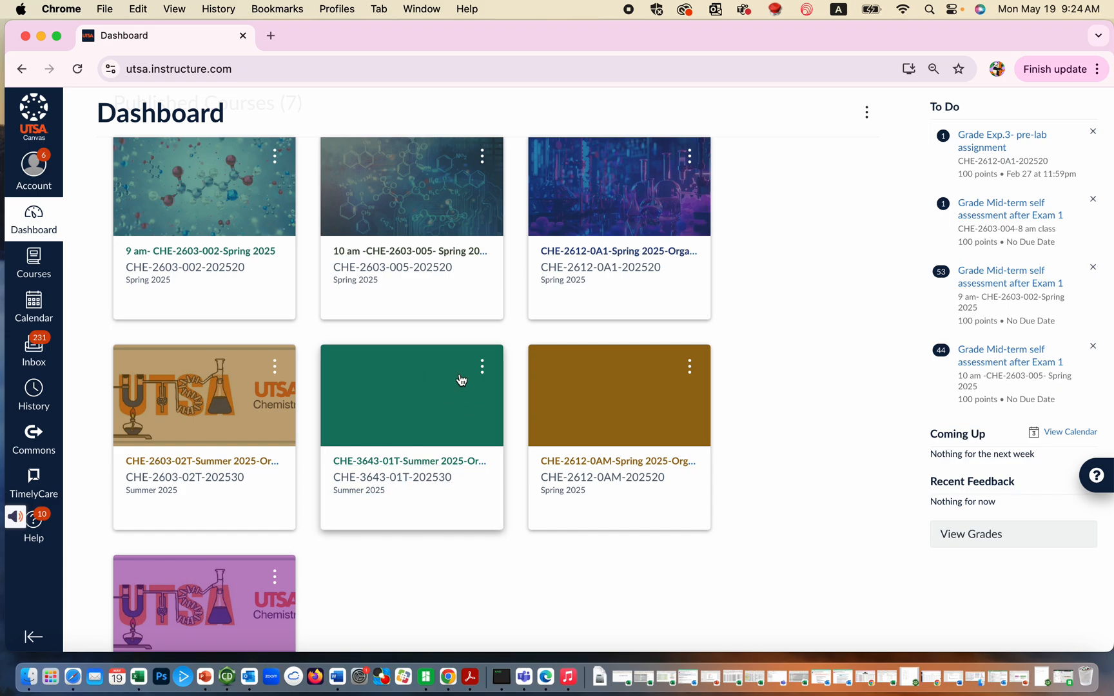
left_click(449, 467)
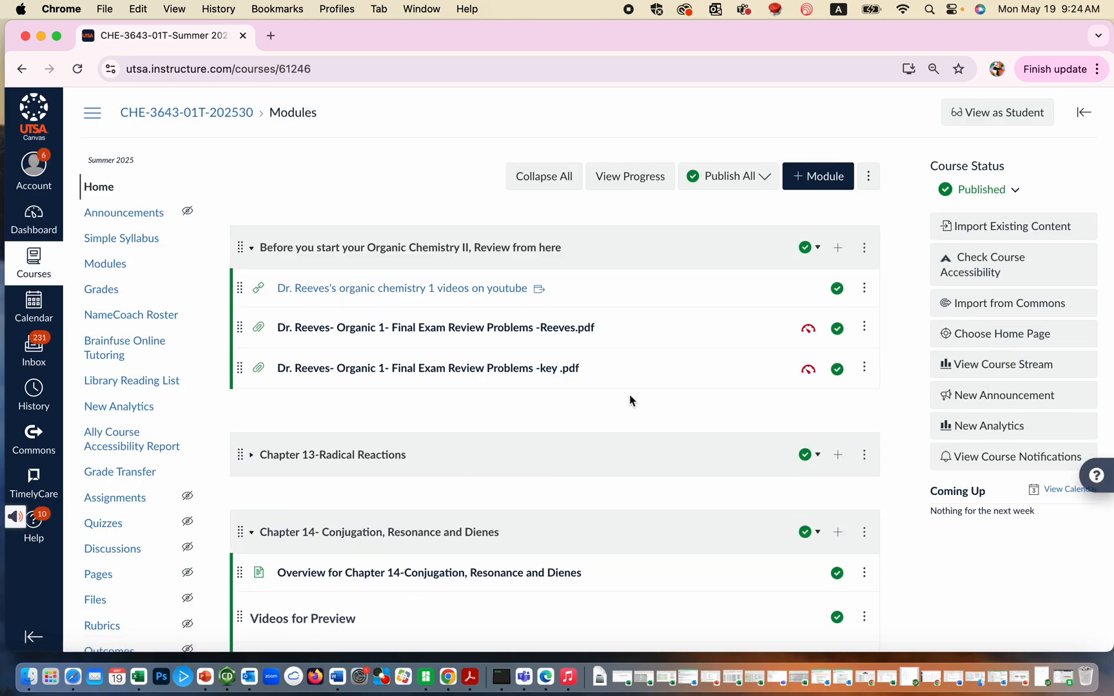
Set the course home page to Pages Front Page, using Welcome to Chemistry courses, and save the choice
left_click(1007, 337)
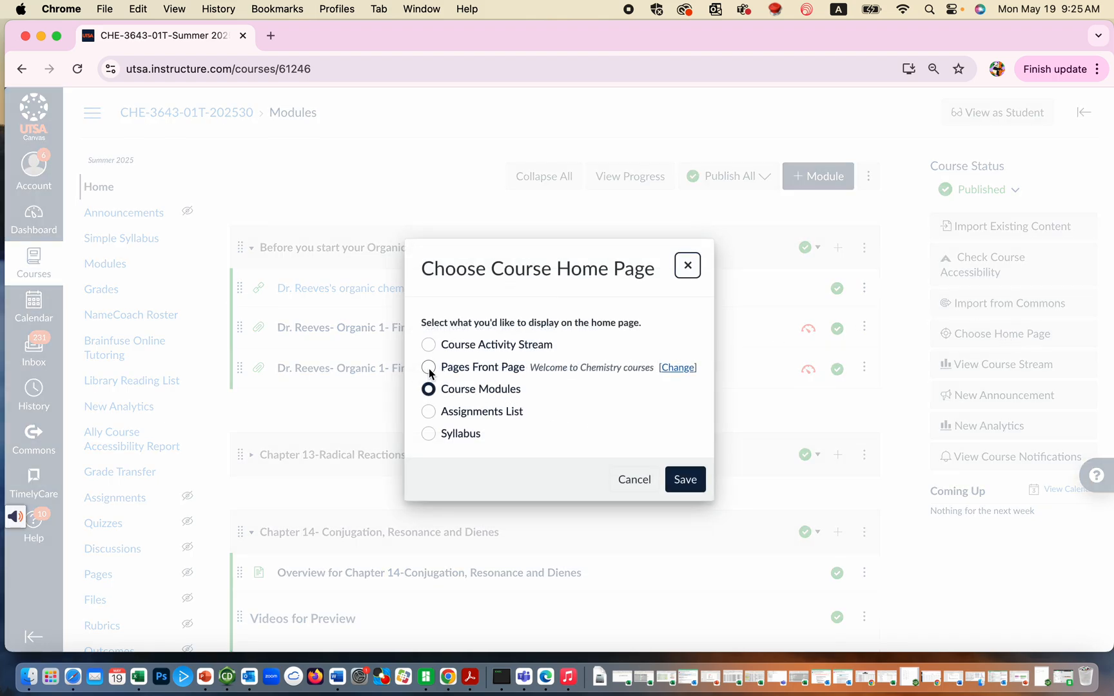
left_click(429, 370)
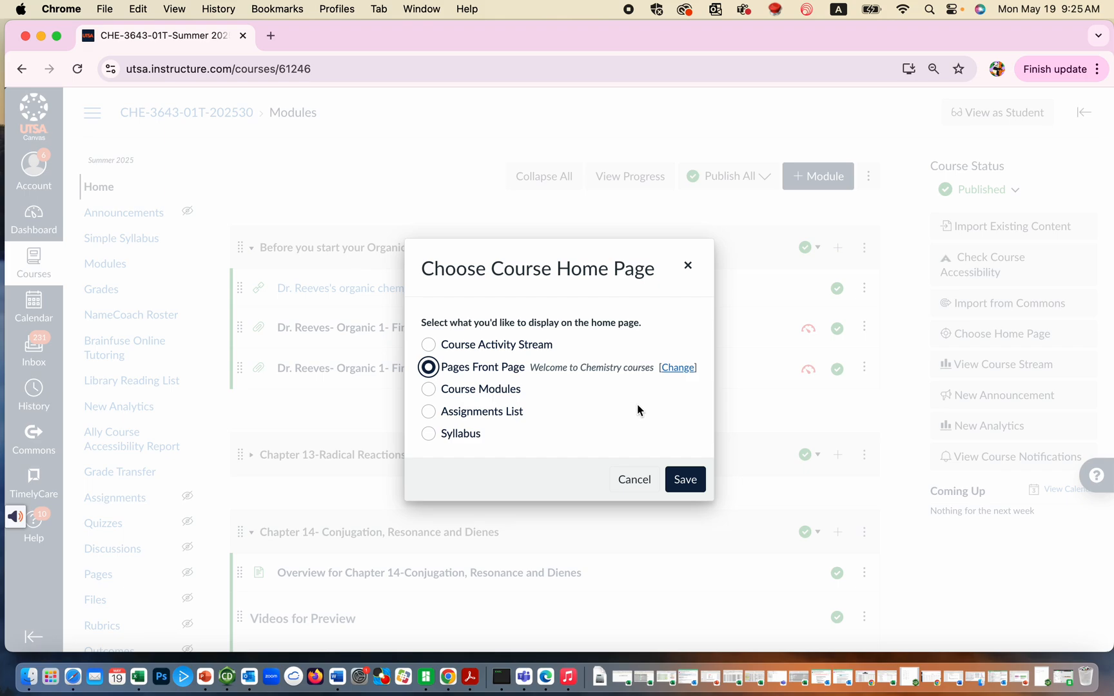
left_click(687, 484)
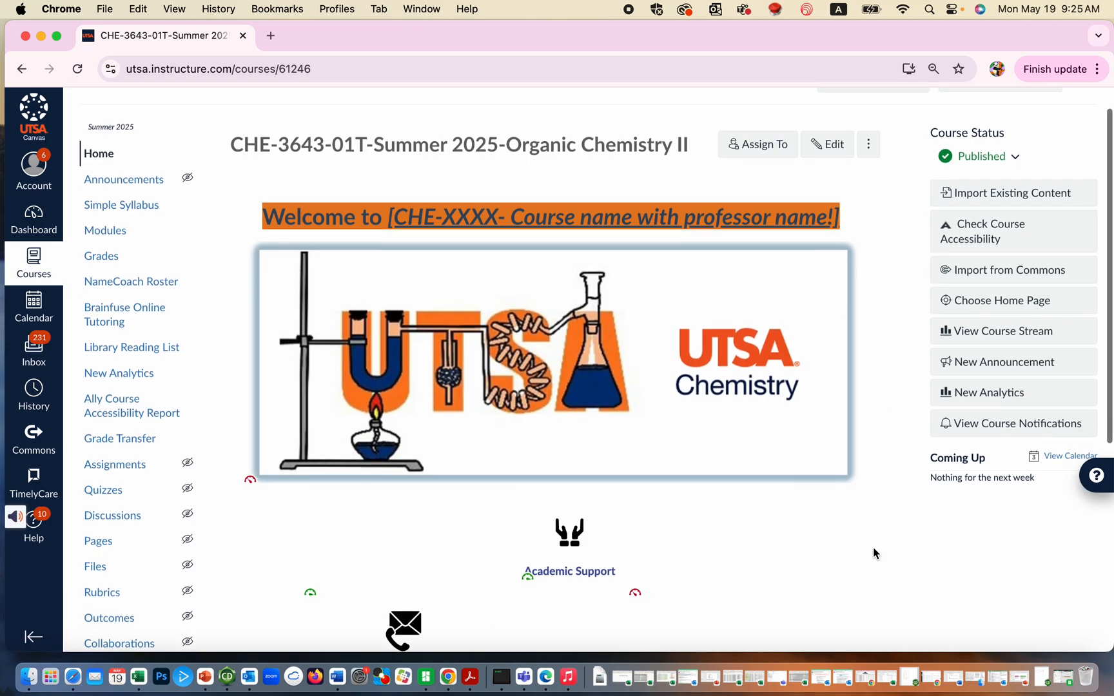
Review the imported front page on the course home and open it for editing
scroll(874, 549, "down", 3)
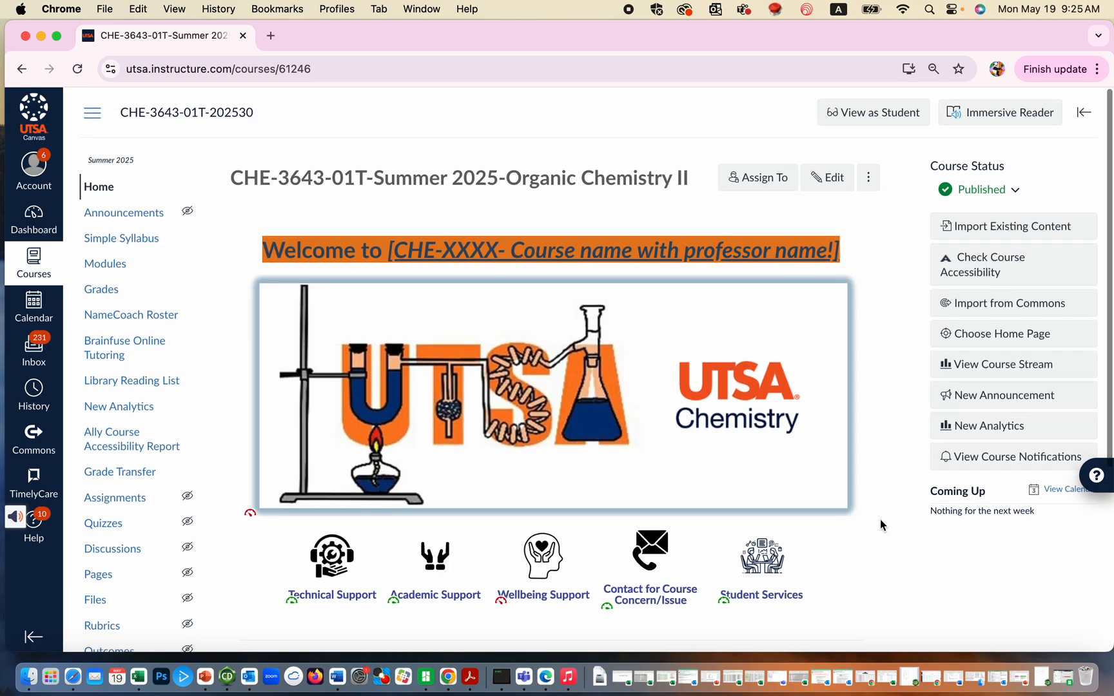
scroll(881, 525, "down", 6)
scroll(881, 525, "up", 3)
scroll(880, 519, "up", 2)
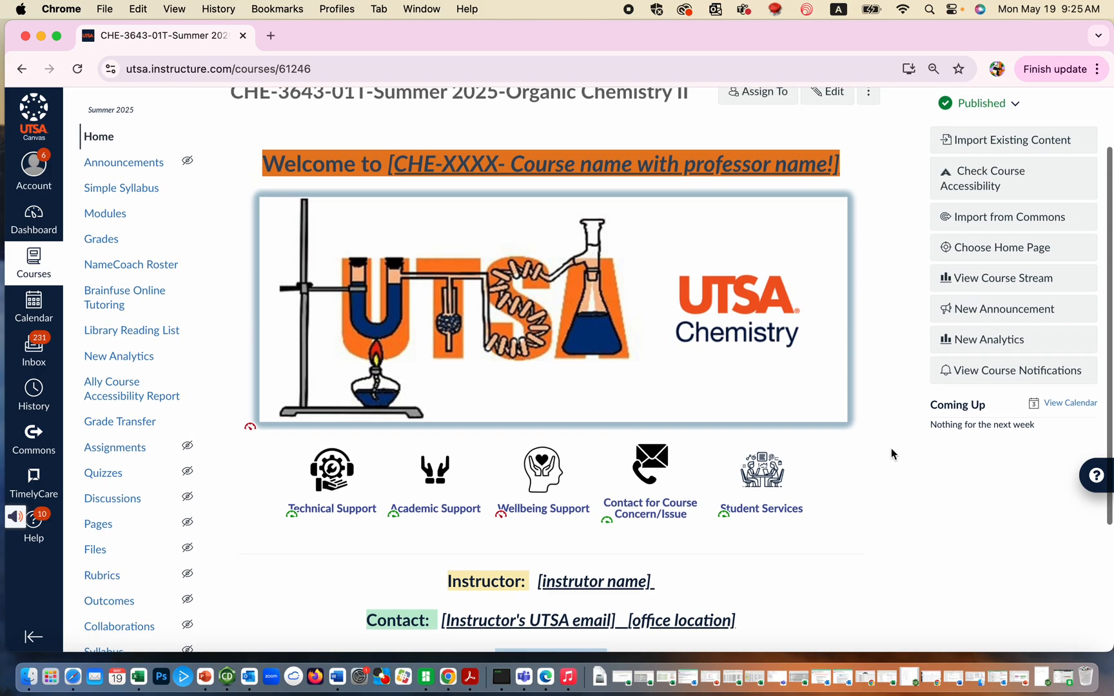
scroll(884, 448, "up", 3)
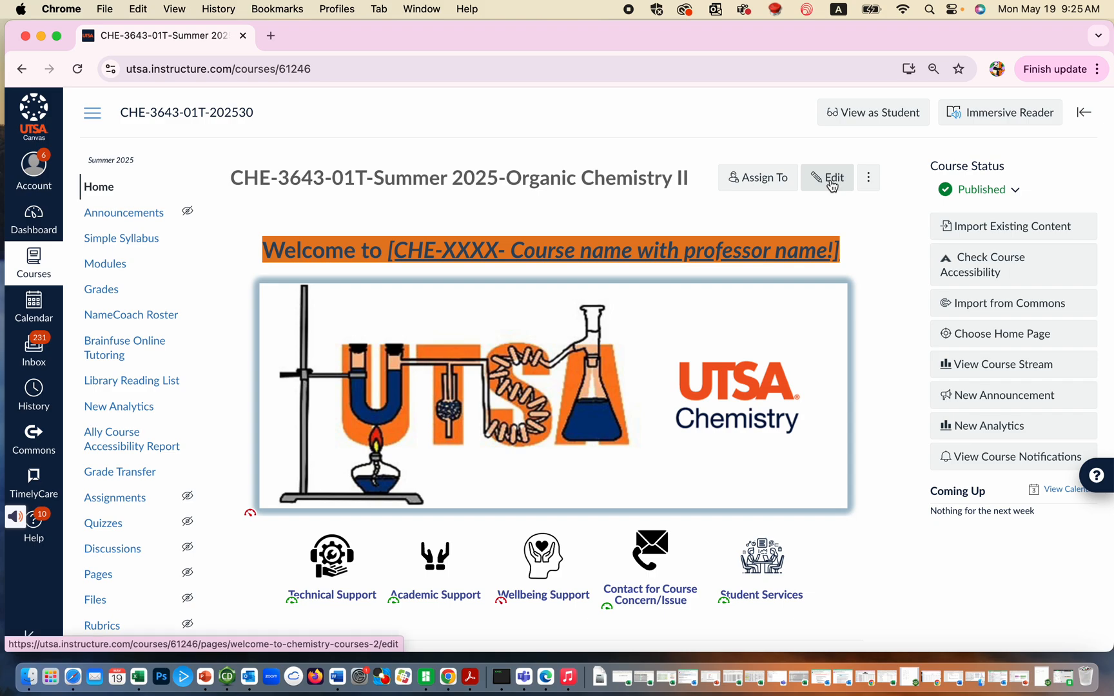
left_click(832, 186)
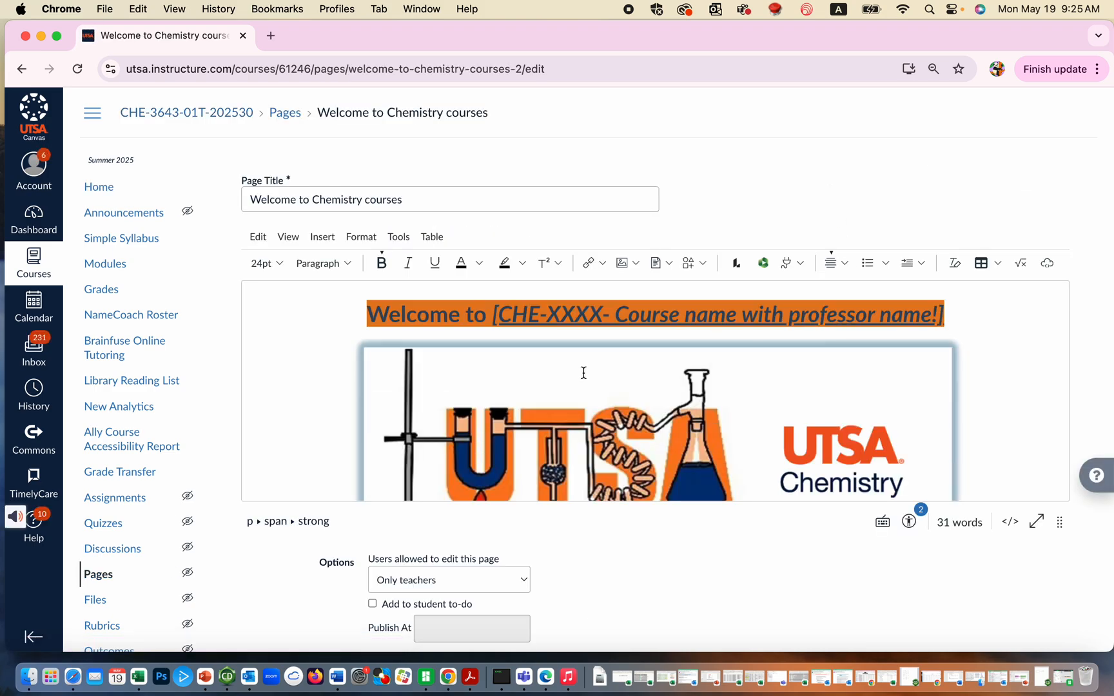
Examine the editable placeholders for the course title, instructor name, contact details, student hours, and class time and location
left_click_drag(947, 316, 487, 321)
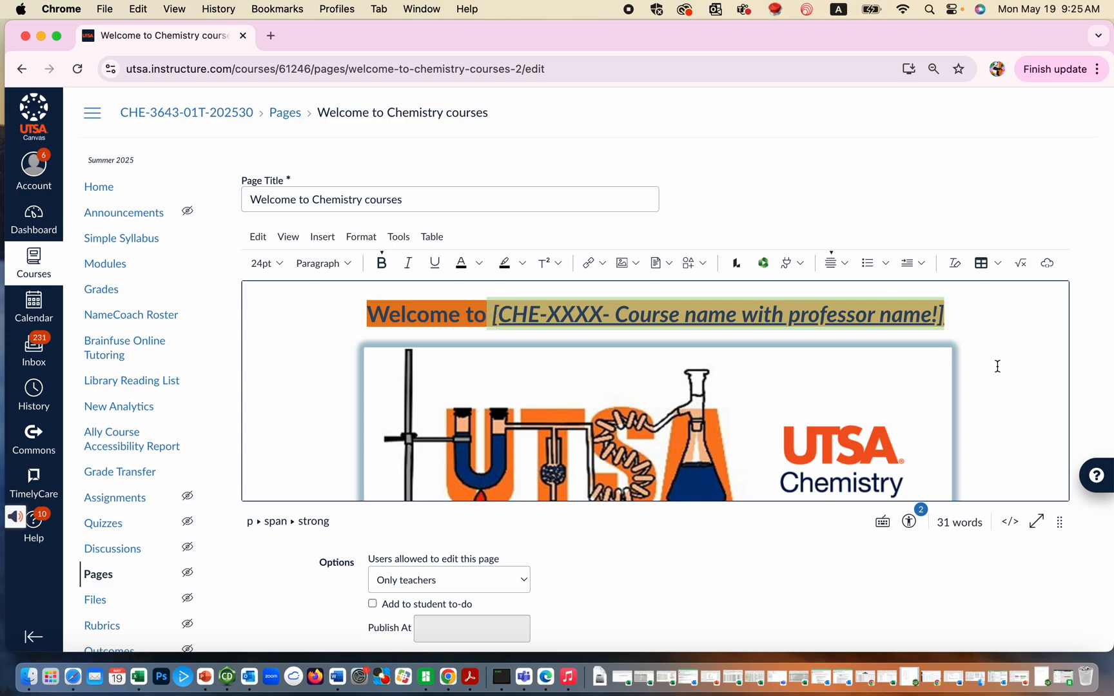
scroll(998, 366, "down", 5)
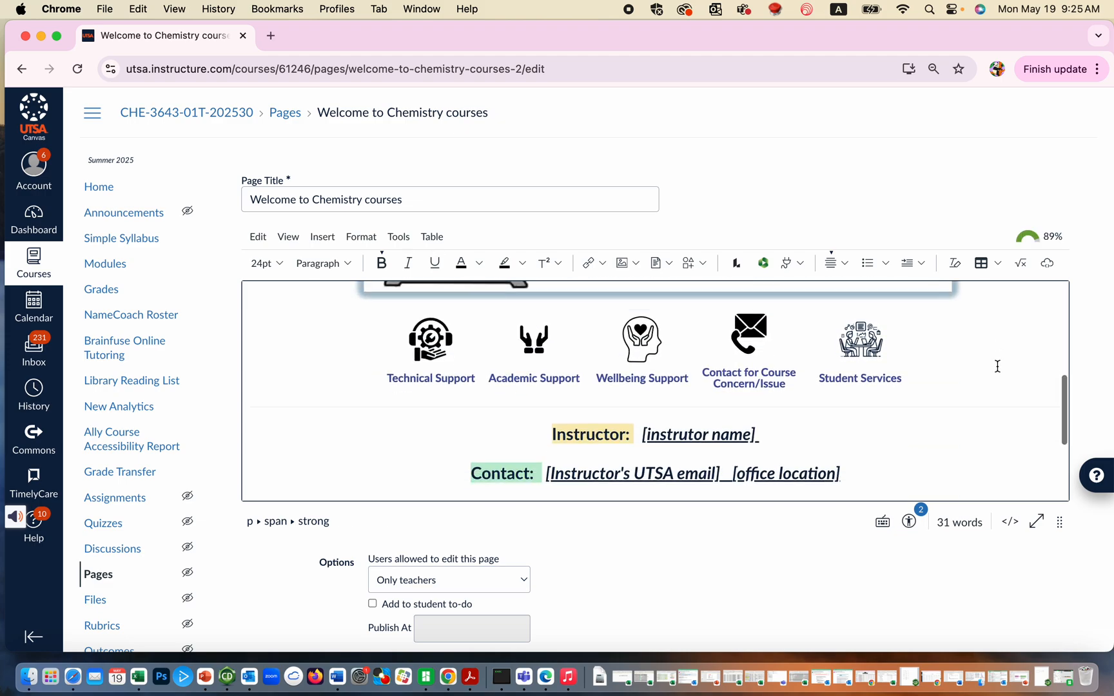
scroll(998, 366, "down", 2)
left_click_drag(762, 365, 637, 366)
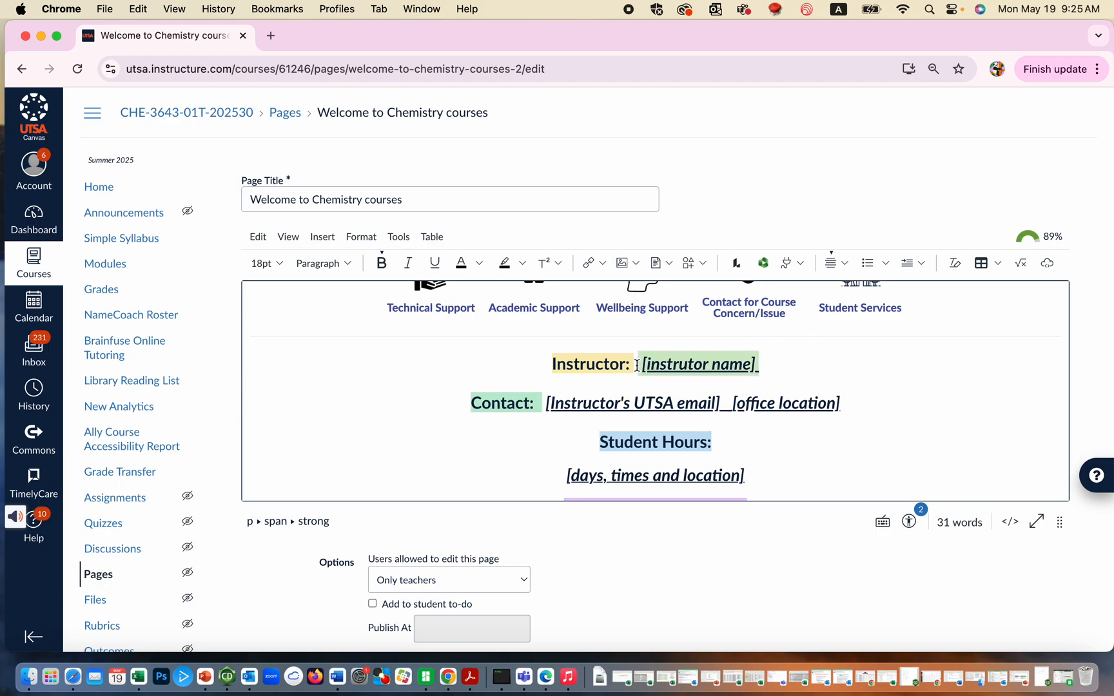
mouse_move(847, 404)
left_mouse_down()
mouse_move(556, 412)
mouse_move(546, 404)
left_mouse_up()
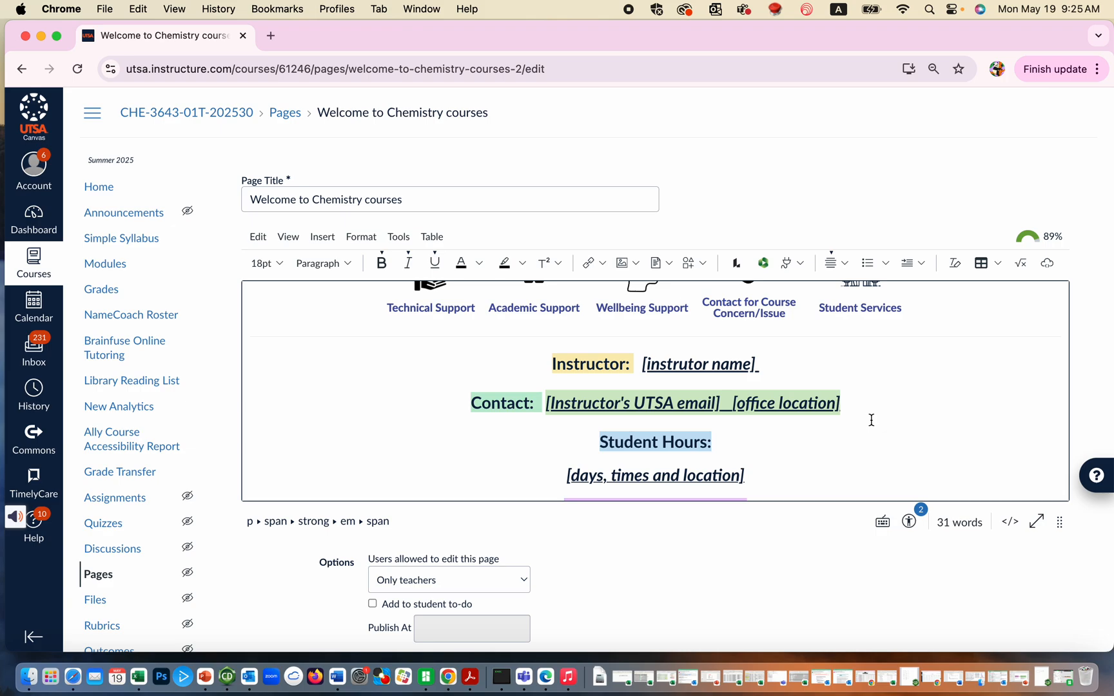
scroll(872, 419, "down", 3)
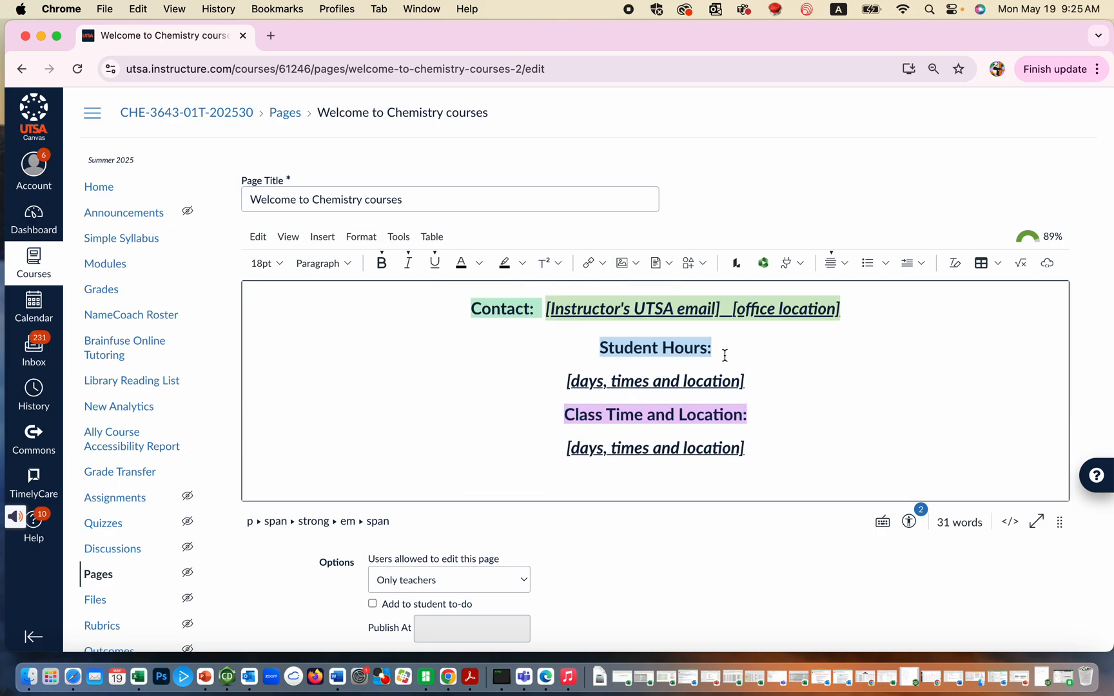
left_click(769, 461)
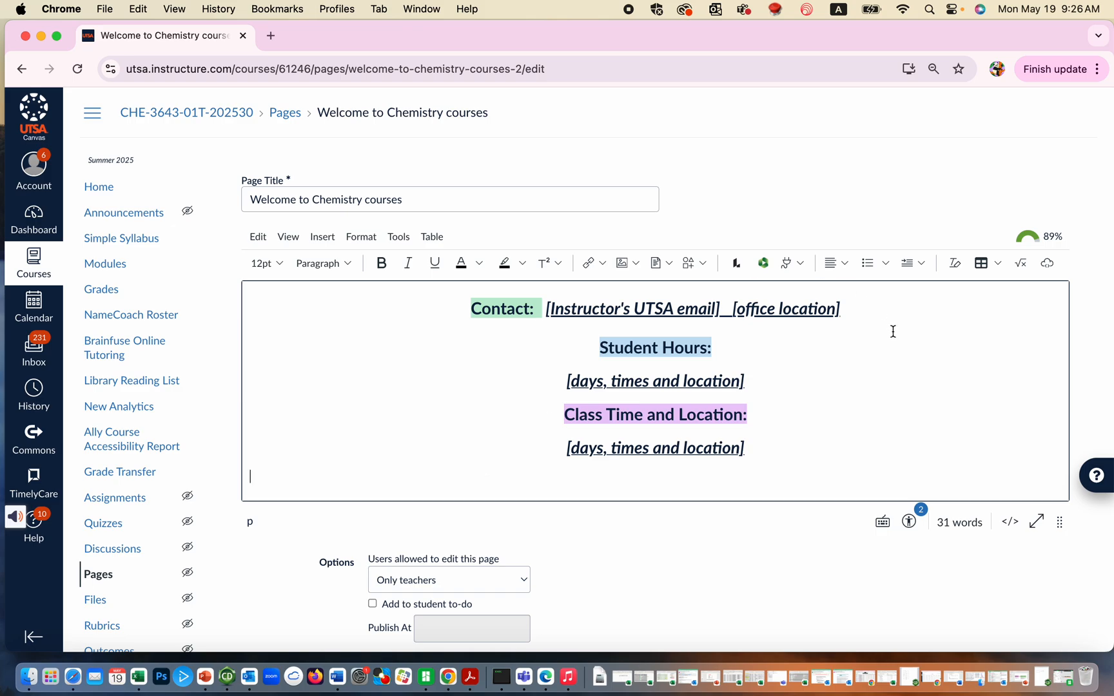
Examine the front page's heading and banner, then its editing options, Assign Access settings and saving options
scroll(922, 398, "up", 10)
scroll(987, 412, "down", 1)
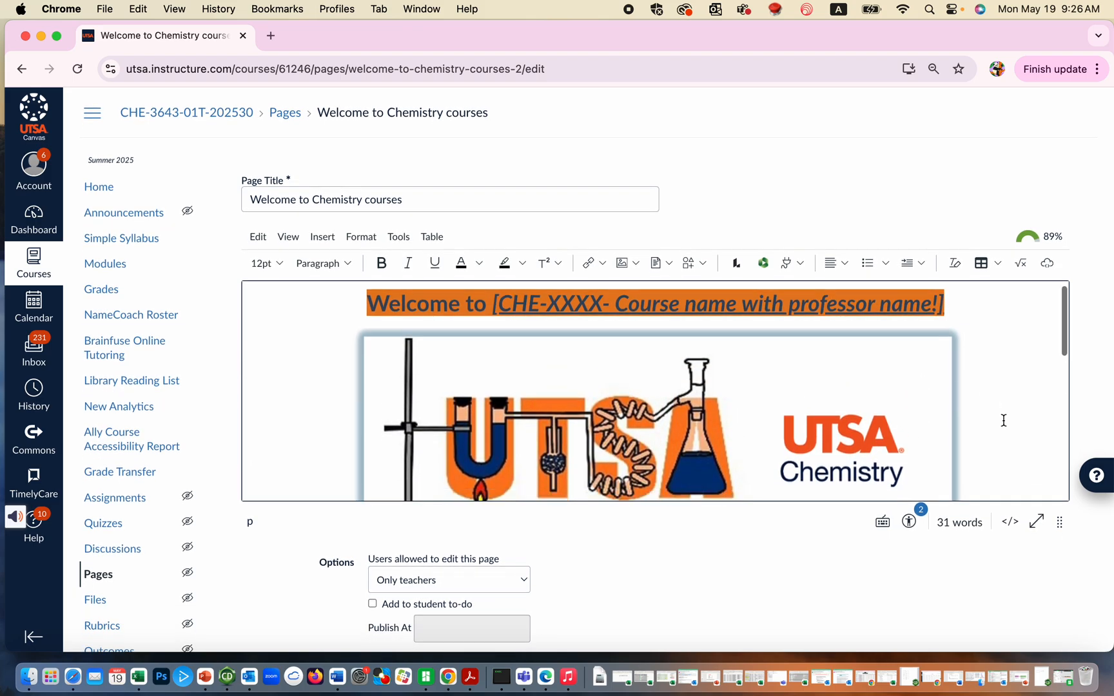
scroll(1102, 367, "down", 5)
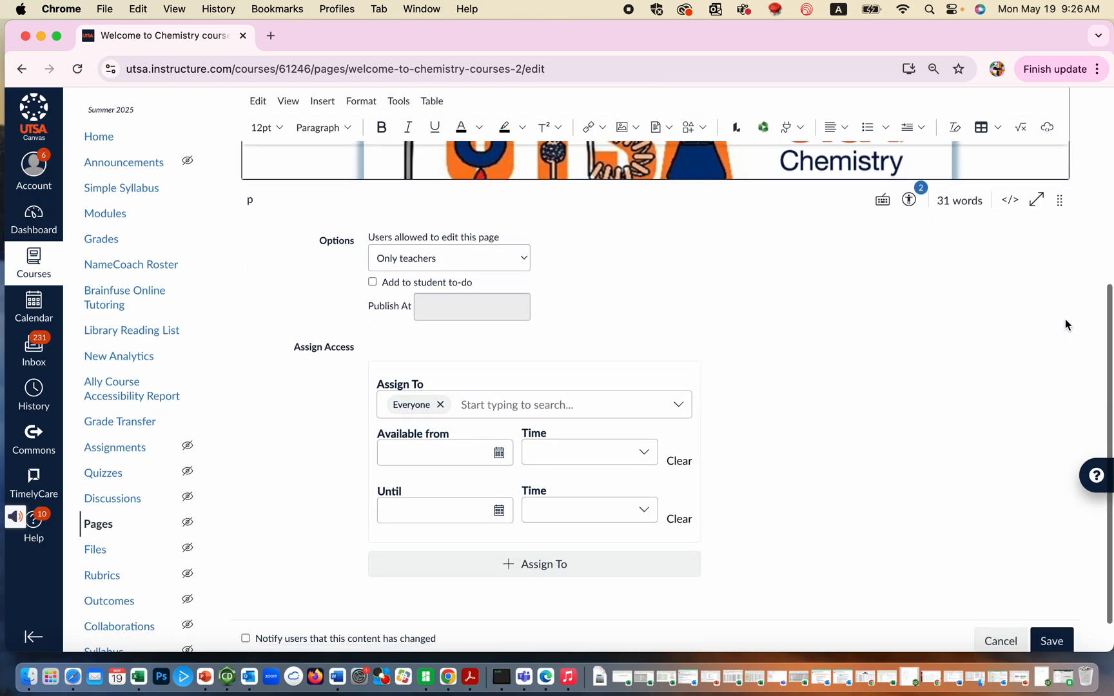
scroll(1019, 376, "up", 4)
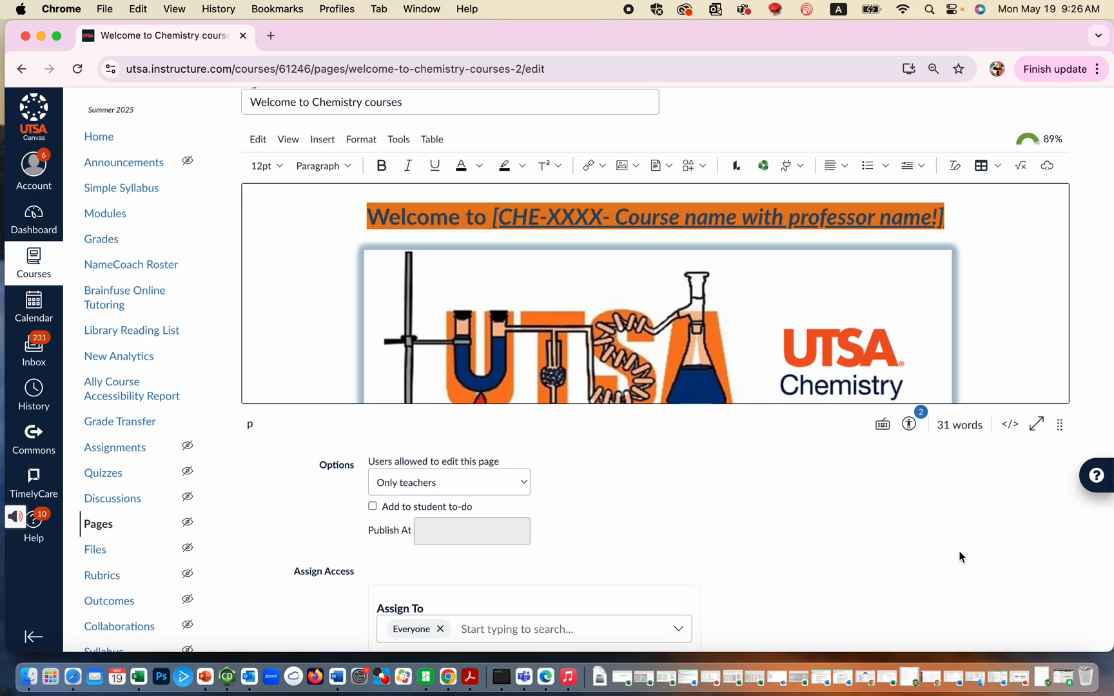
scroll(961, 558, "down", 4)
scroll(961, 557, "down", 1)
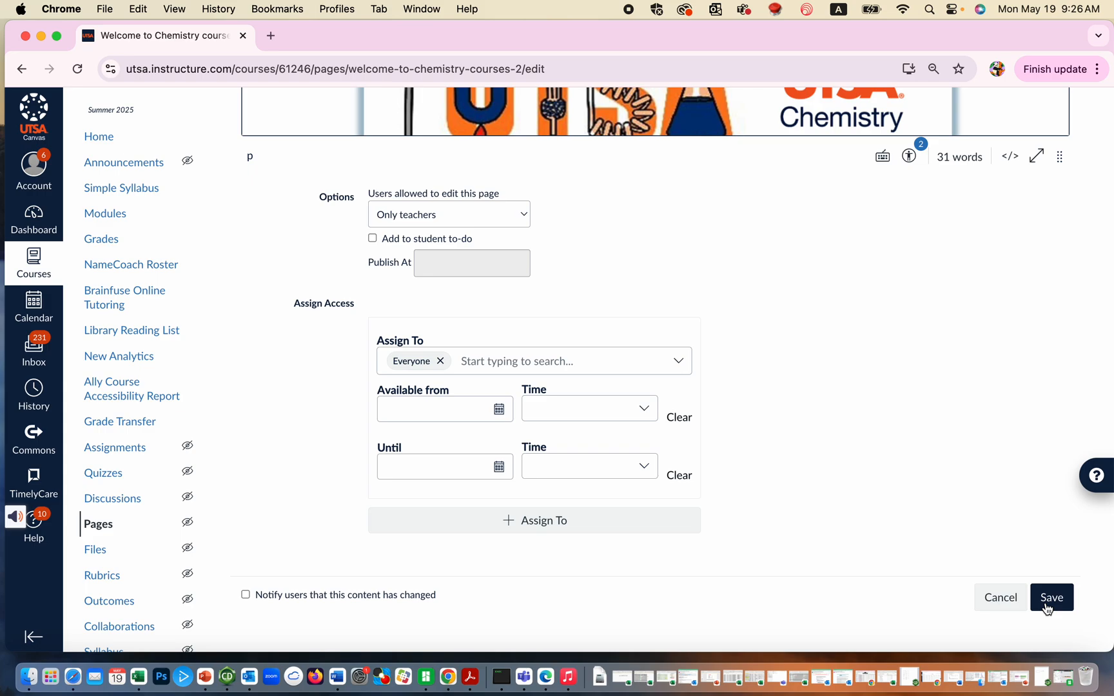
Save the Welcome to Chemistry courses page and review its banner, support links and instructor placeholders
left_click(1048, 609)
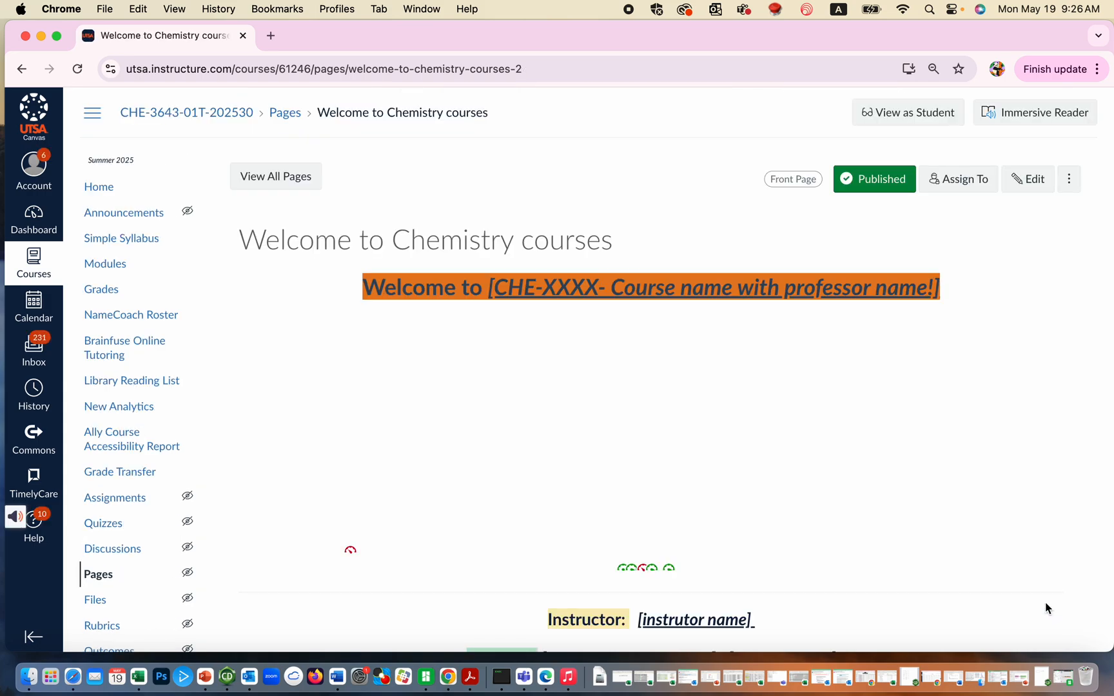
scroll(945, 530, "down", 3)
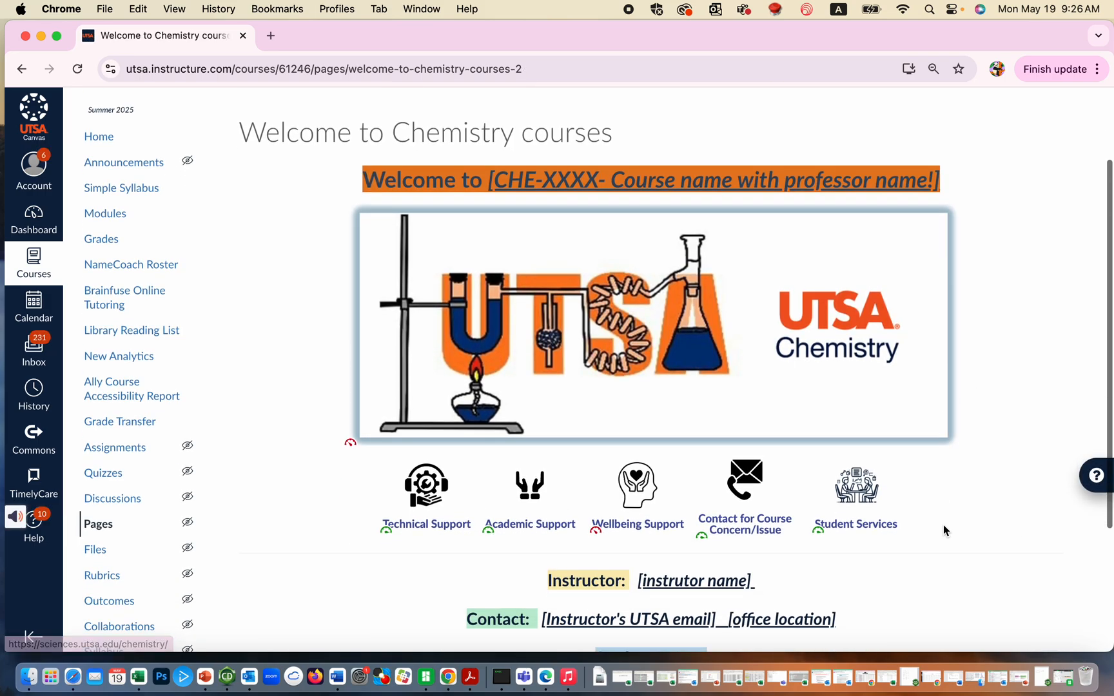
scroll(944, 525, "down", 5)
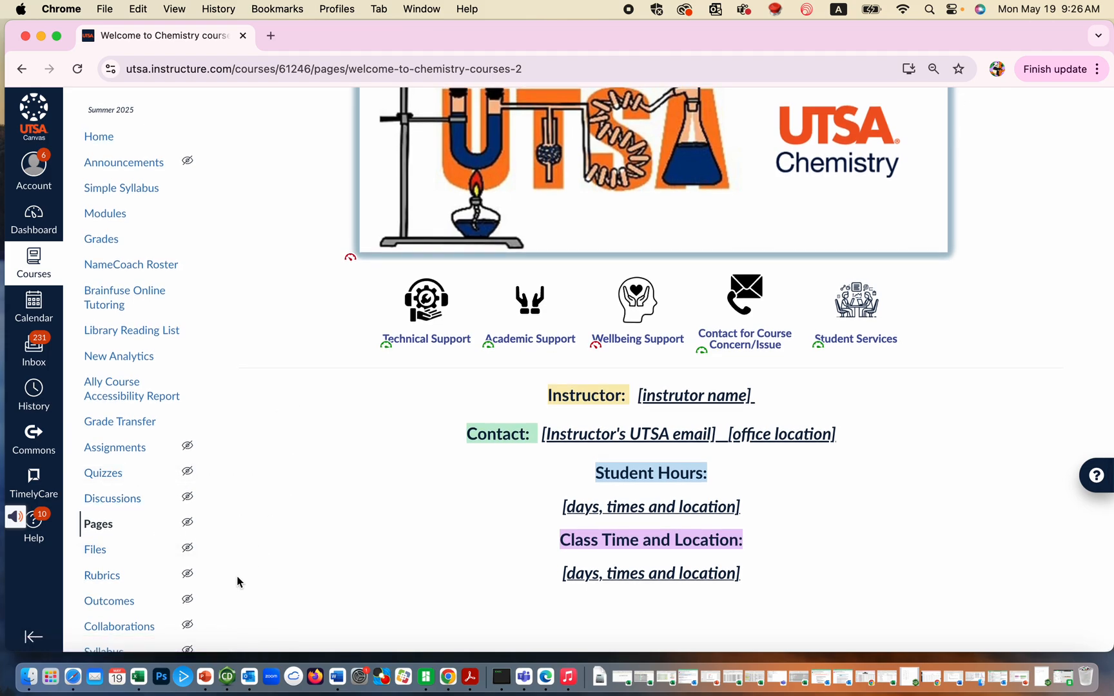
Open the course settings and update the course details with the UTSA Chemistry banner as the course image
scroll(142, 575, "down", 4)
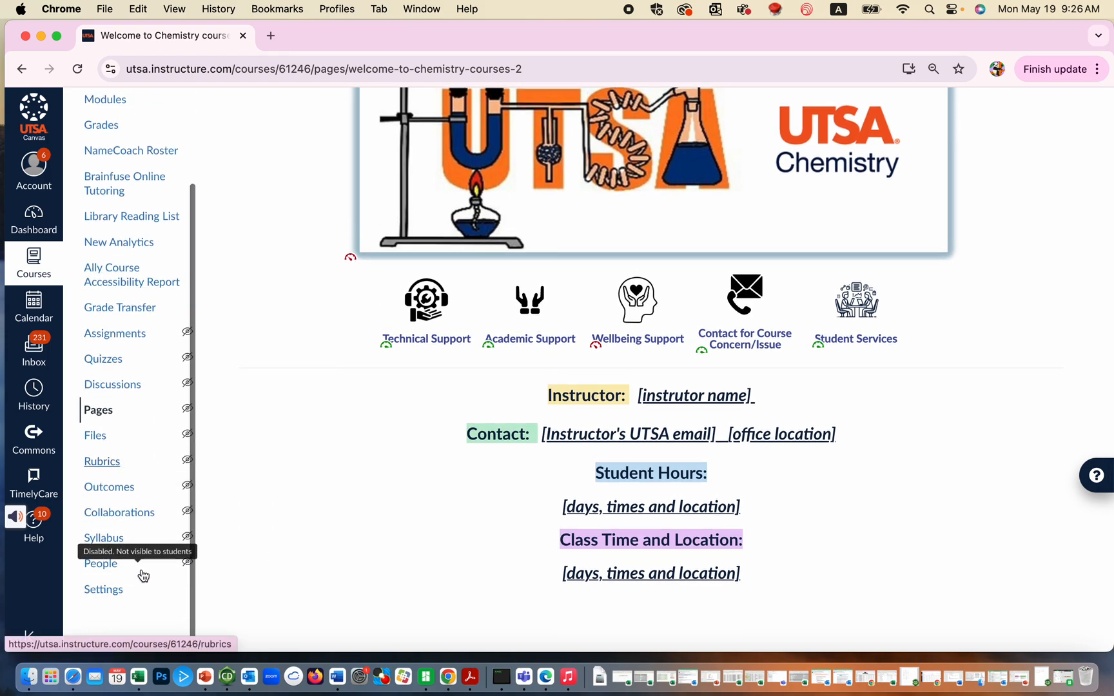
left_click(115, 597)
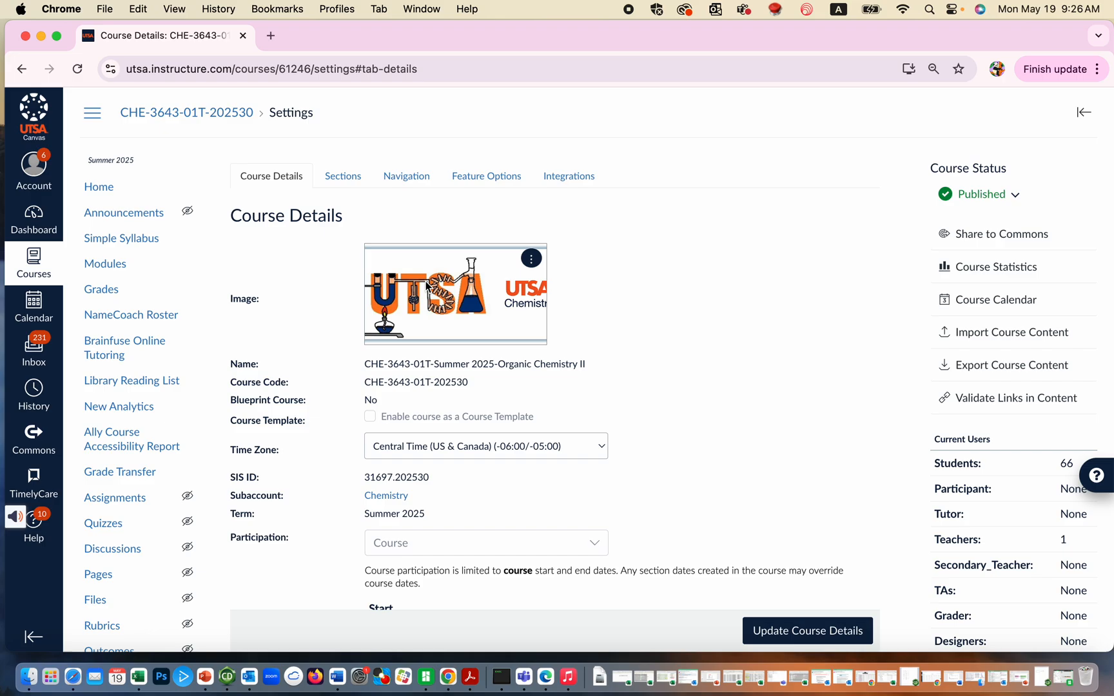
scroll(794, 550, "down", 15)
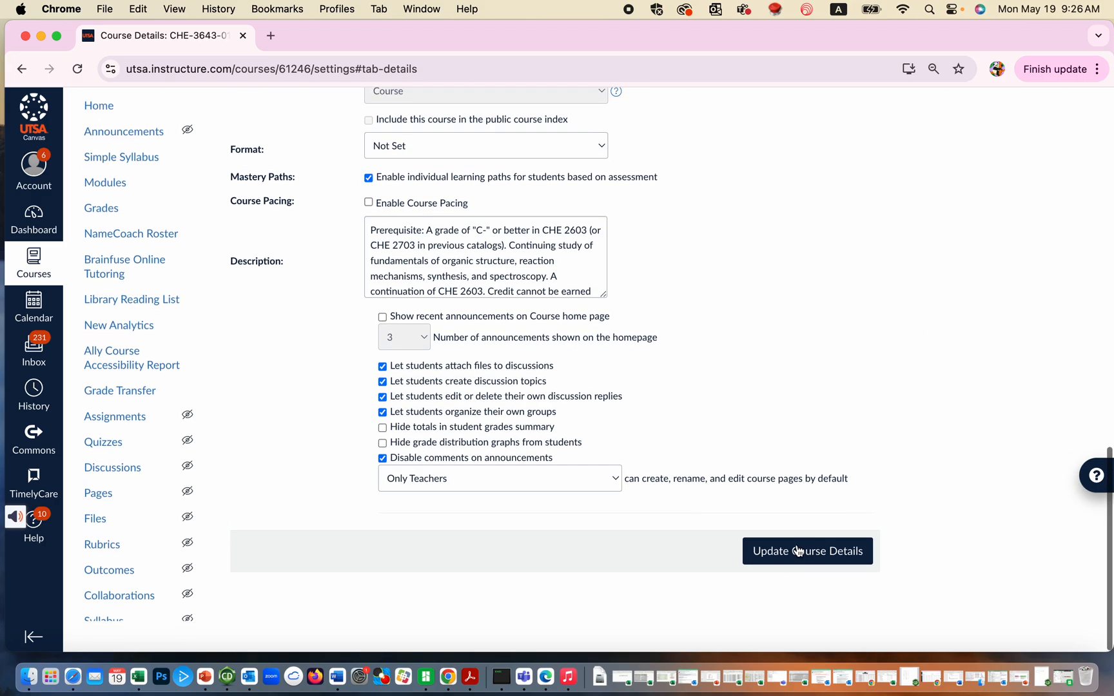
left_click(858, 584)
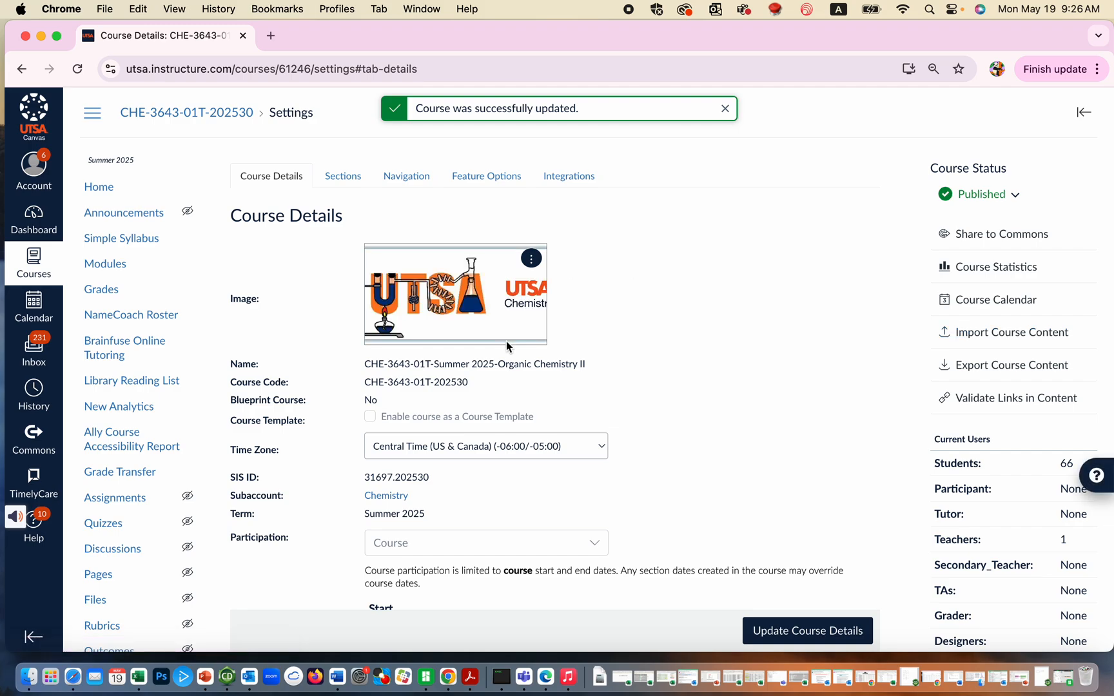
Check the course card images on the dashboard and open the CHE-3643-01T Summer 2025 course
left_click(38, 225)
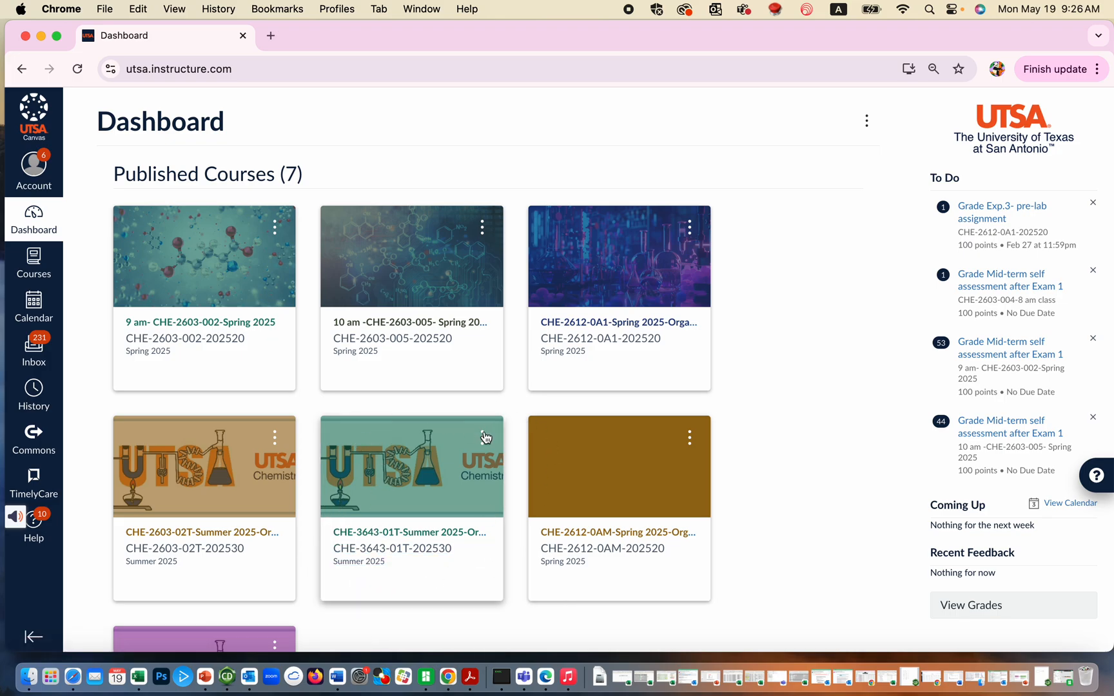
scroll(445, 593, "down", 3)
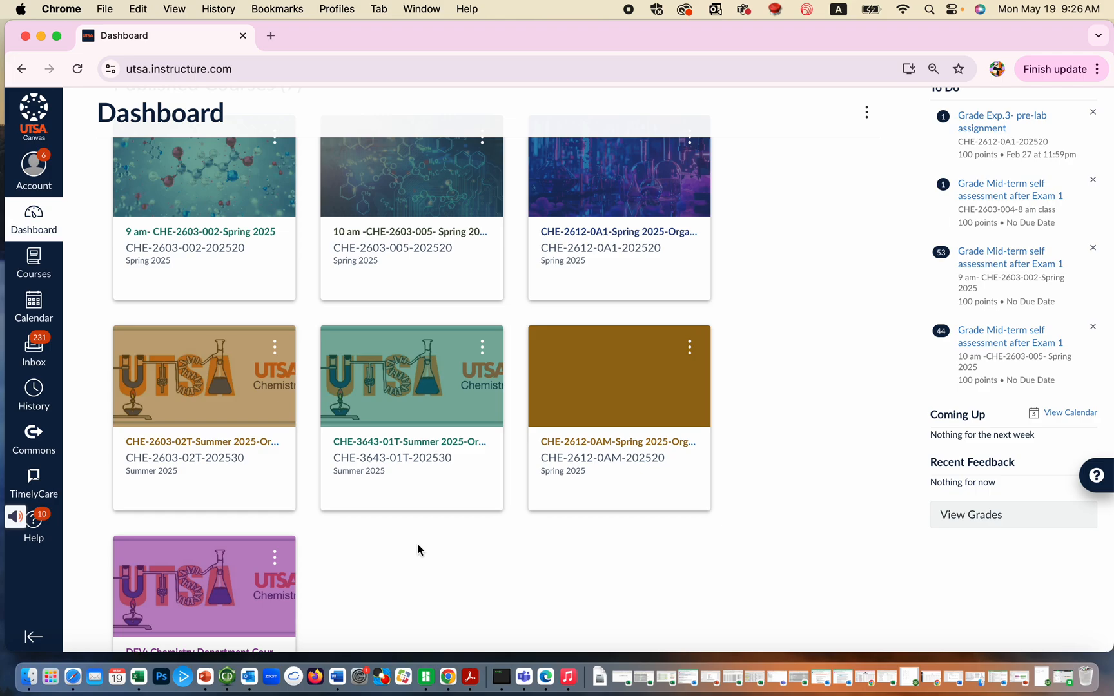
left_click(437, 445)
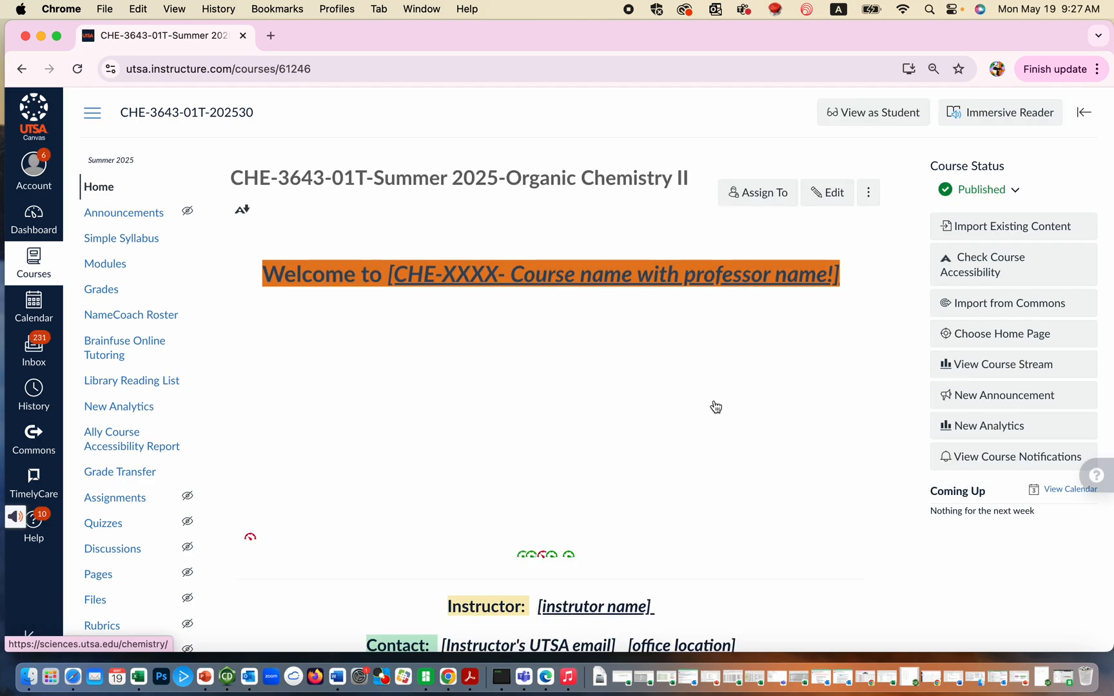
Examine the course home page's Chemistry banner, support links, and instructor, contact, student hours and class time sections
scroll(851, 508, "down", 3)
scroll(851, 507, "down", 2)
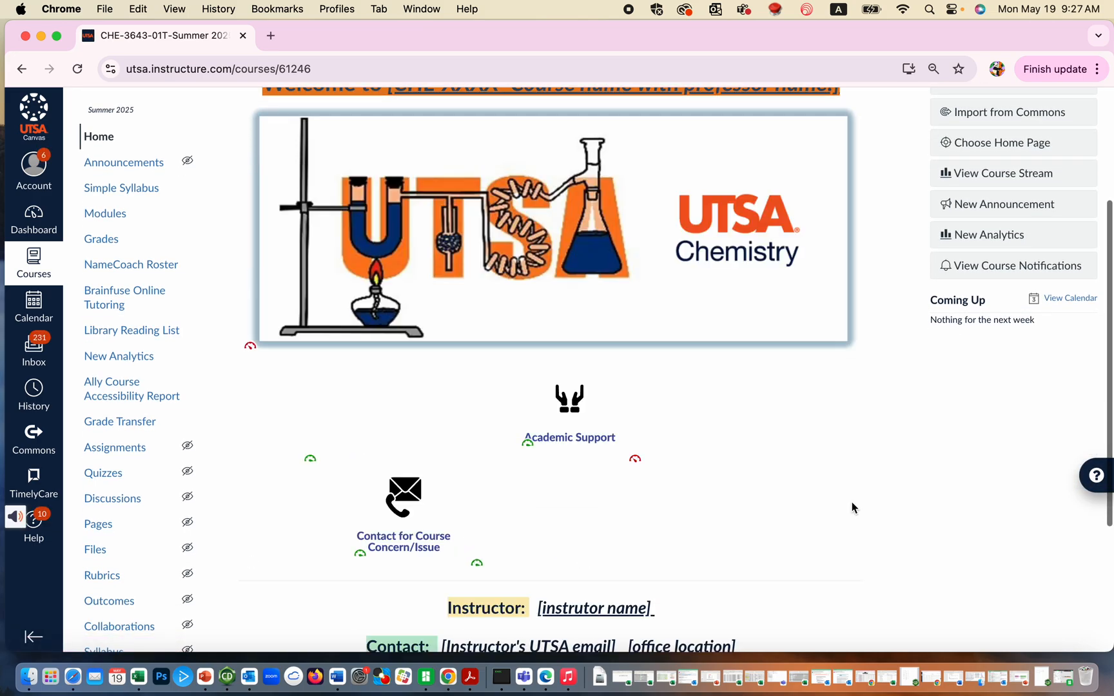
scroll(851, 507, "down", 2)
scroll(896, 465, "down", 1)
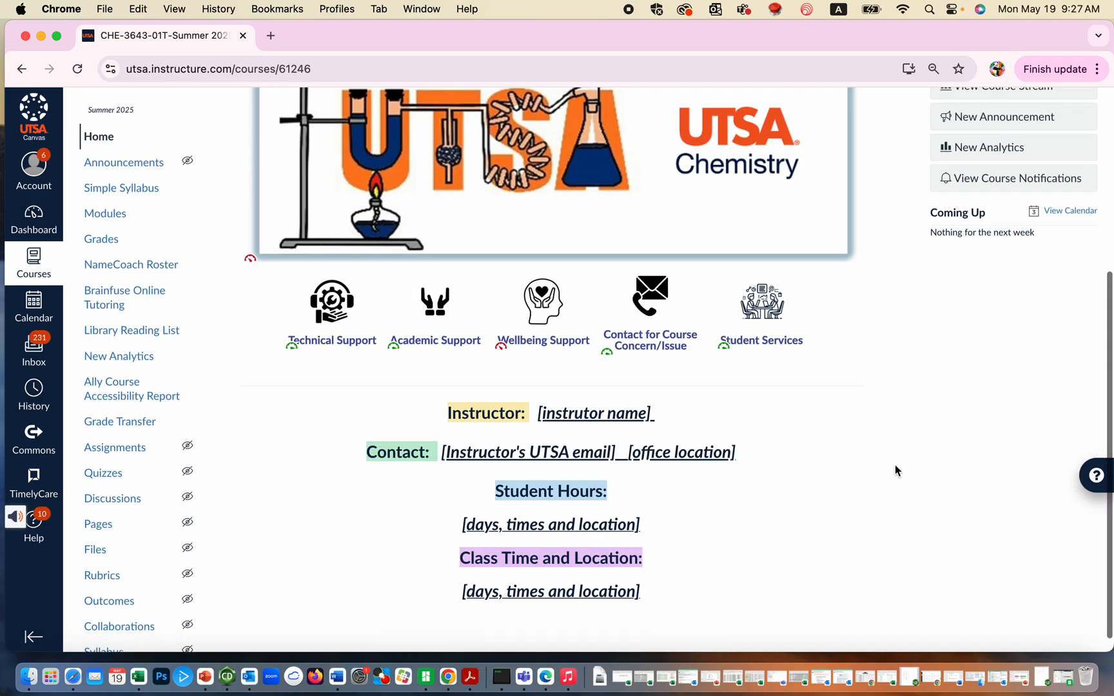